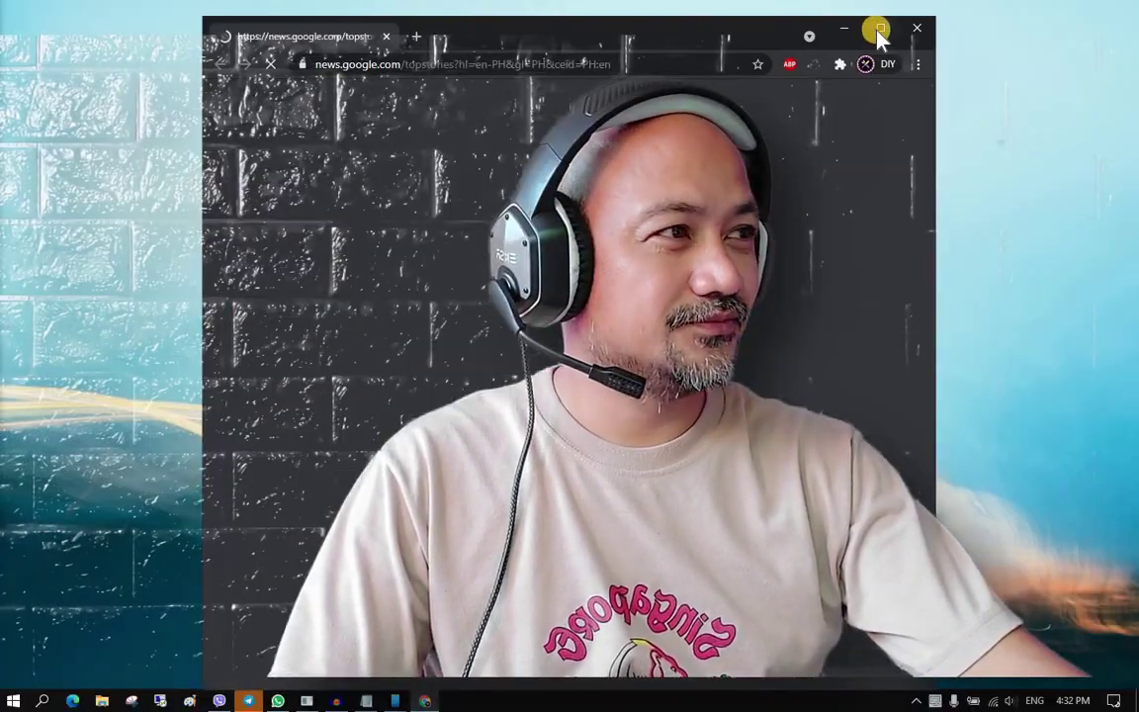
Maximize the browser window and search Google for "wifi analyzer" in a new tab.
{"action": "left_click", "coordinate": [874, 31]}
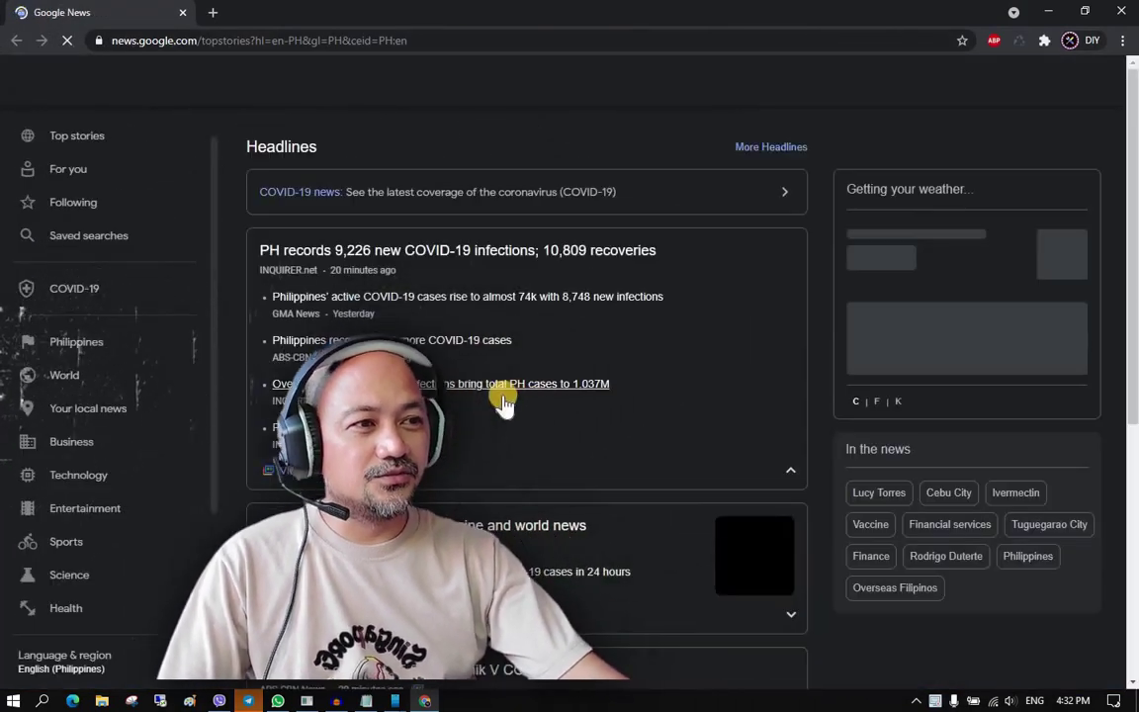
{"action": "left_click", "coordinate": [215, 14]}
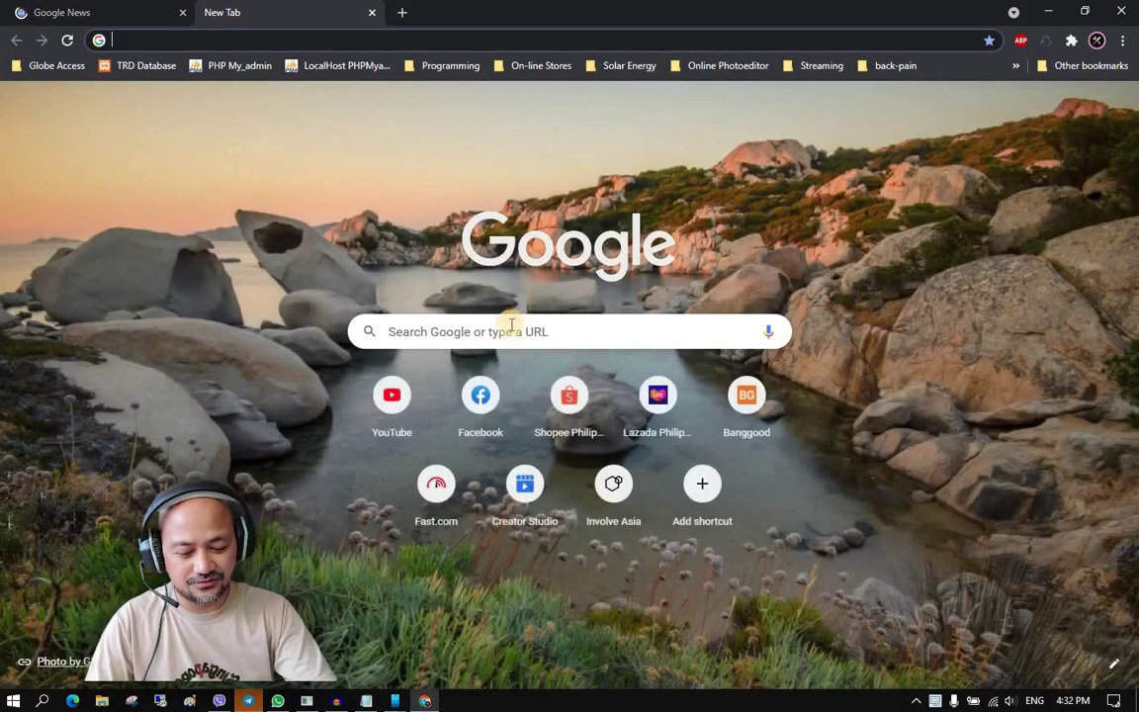
{"action": "left_click", "coordinate": [508, 329]}
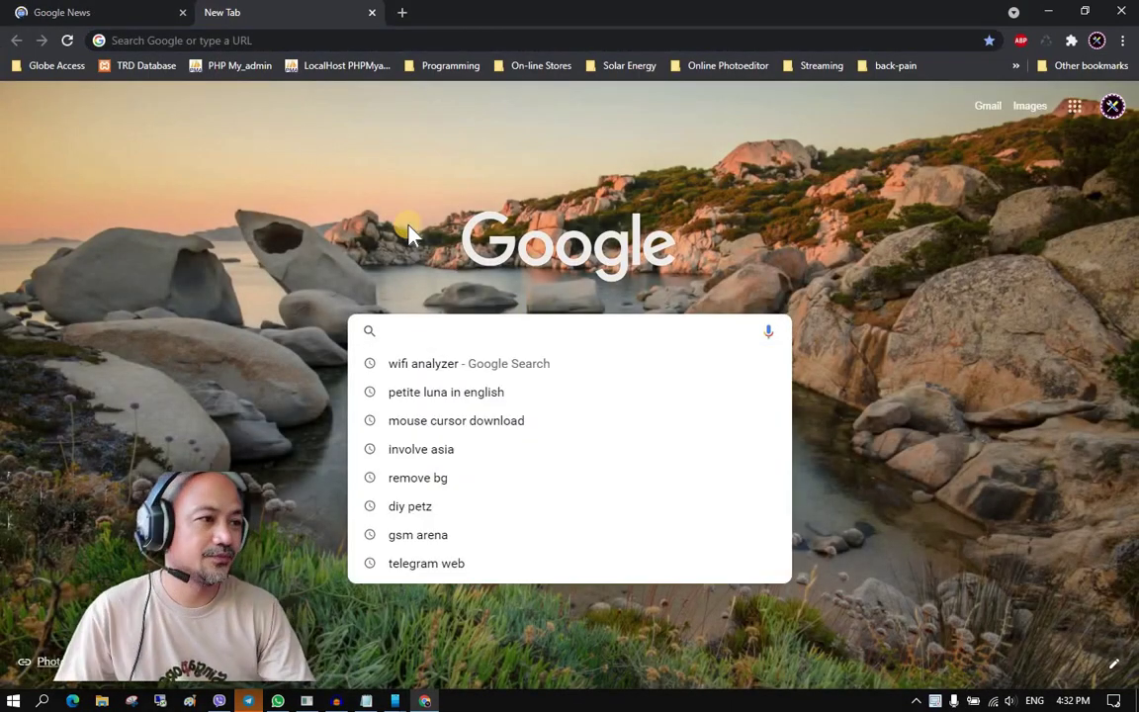
{"action": "type", "text": "wifi"}
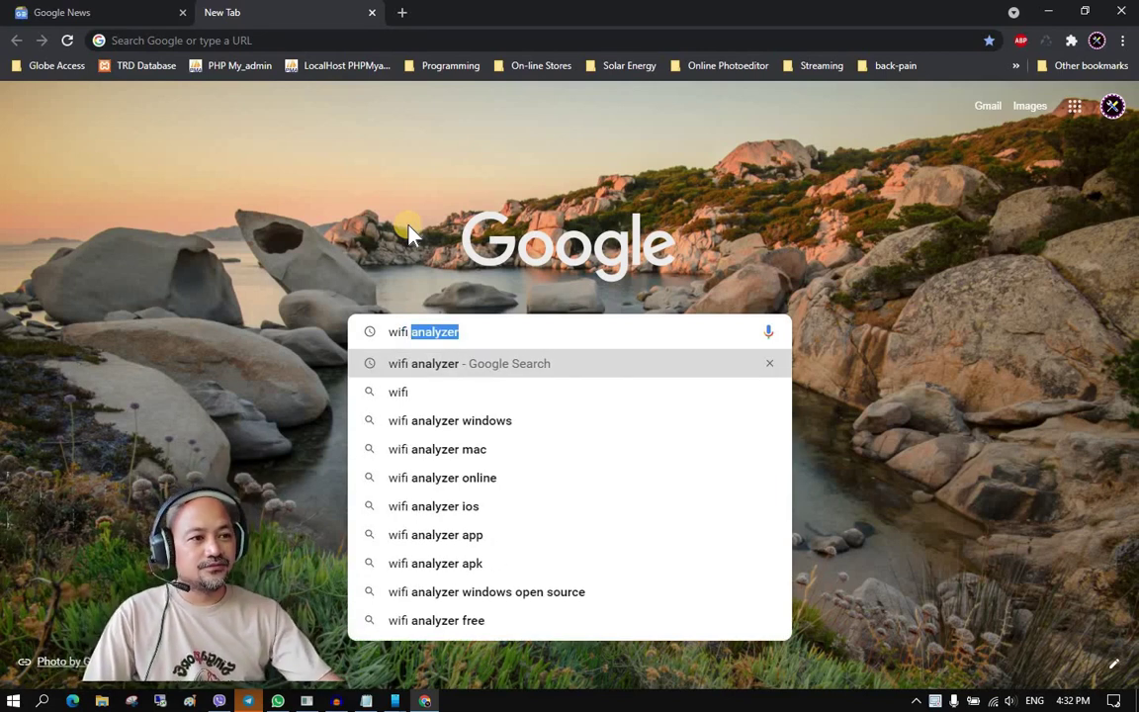
{"action": "key", "text": "Return"}
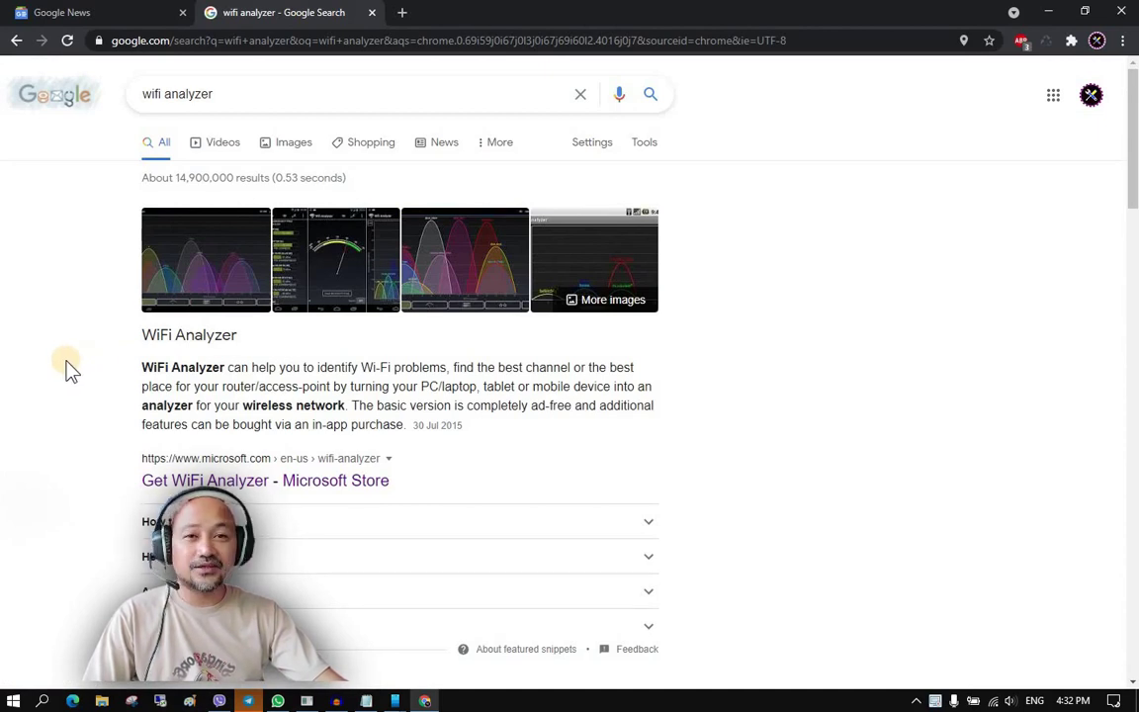
Open the Microsoft Store page for WiFi Analyzer from the search results and get the free app.
{"action": "scroll", "coordinate": [69, 369], "scroll_direction": "down", "scroll_amount": 2}
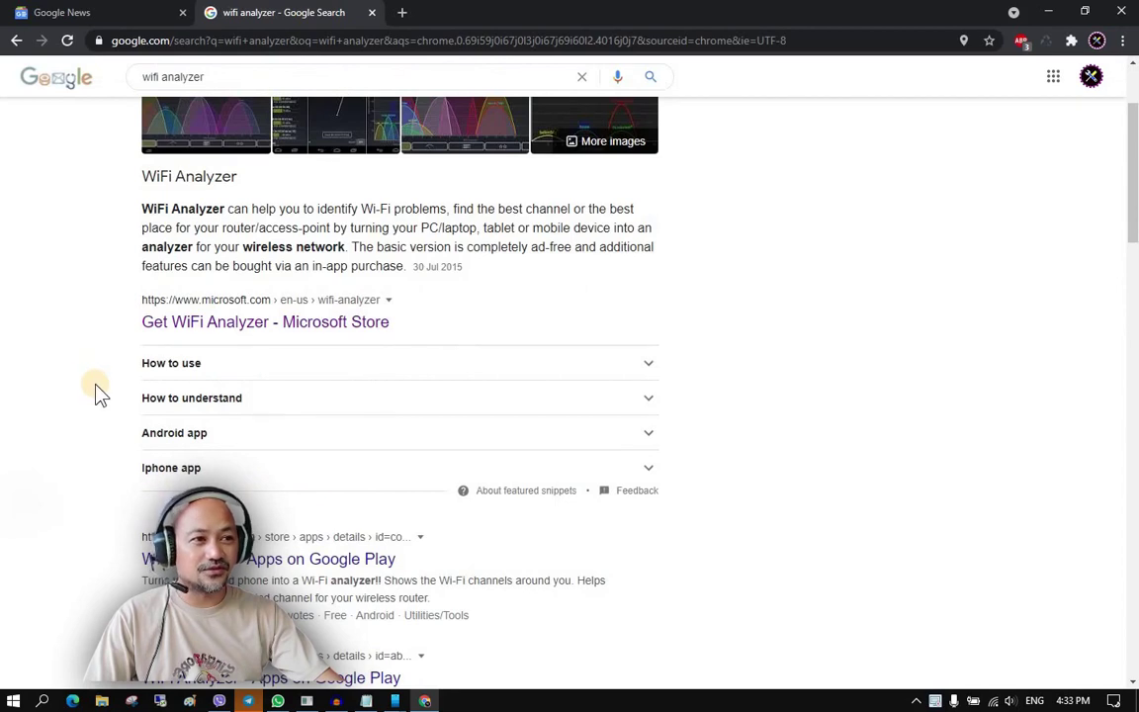
{"action": "left_click", "coordinate": [246, 325]}
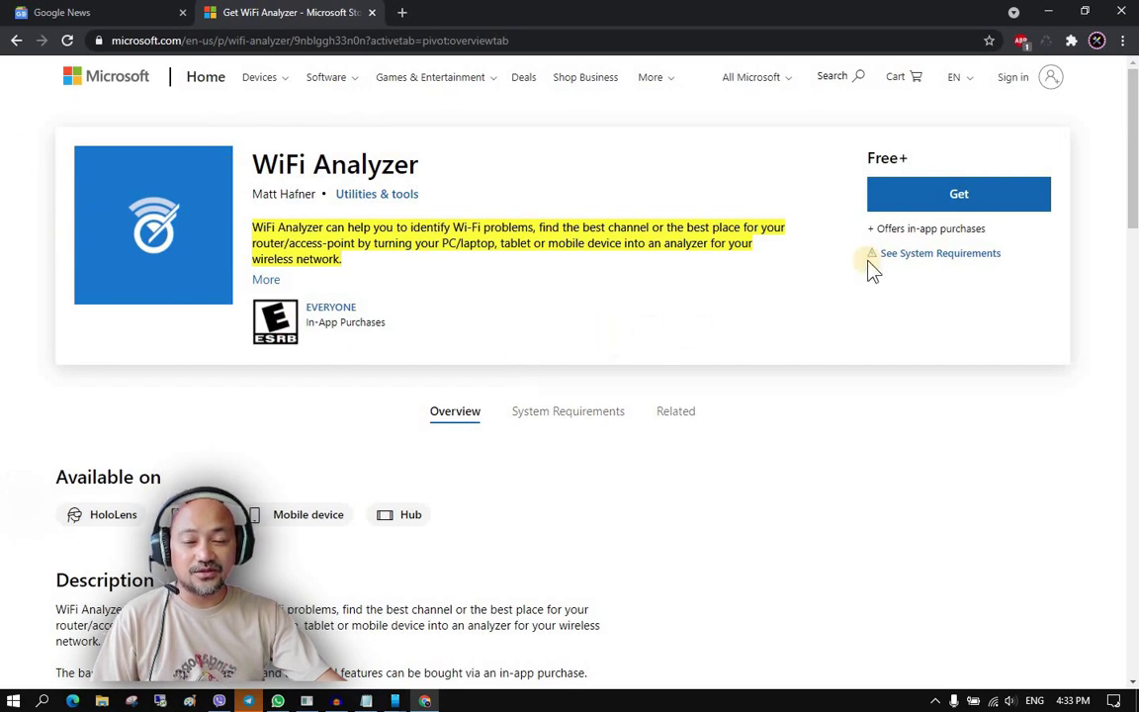
{"action": "left_click", "coordinate": [942, 194]}
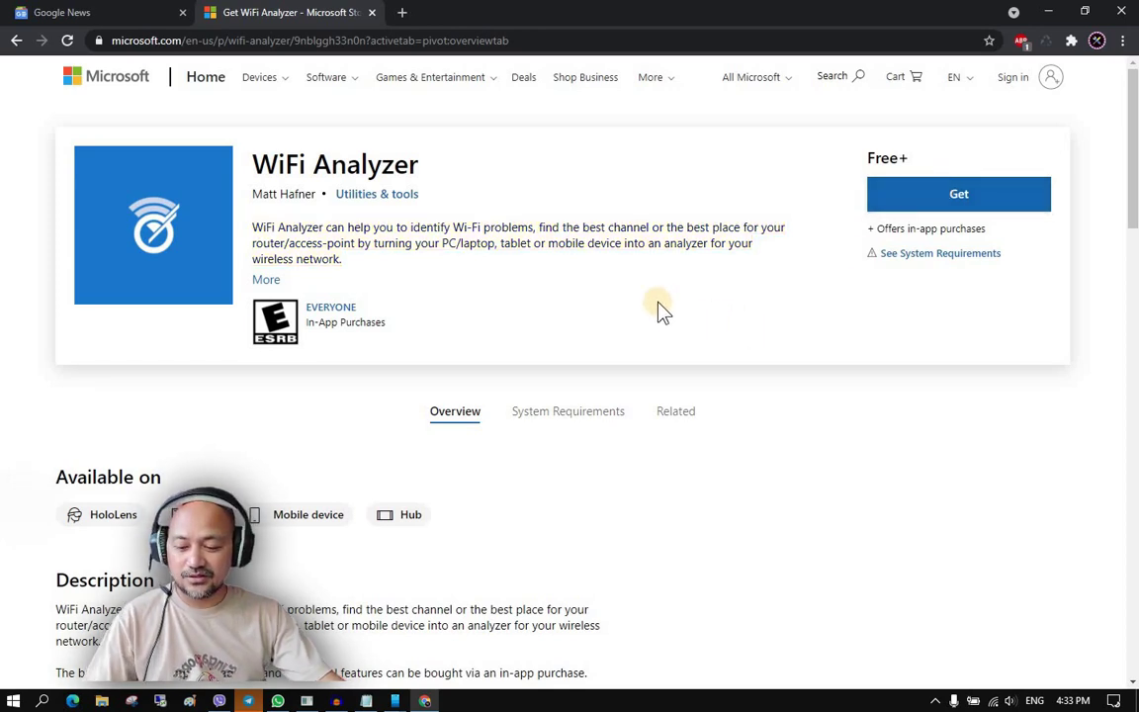
Minimize the browser, find and launch the installed WiFi Analyzer app, and maximize its window.
{"action": "left_click", "coordinate": [1046, 12]}
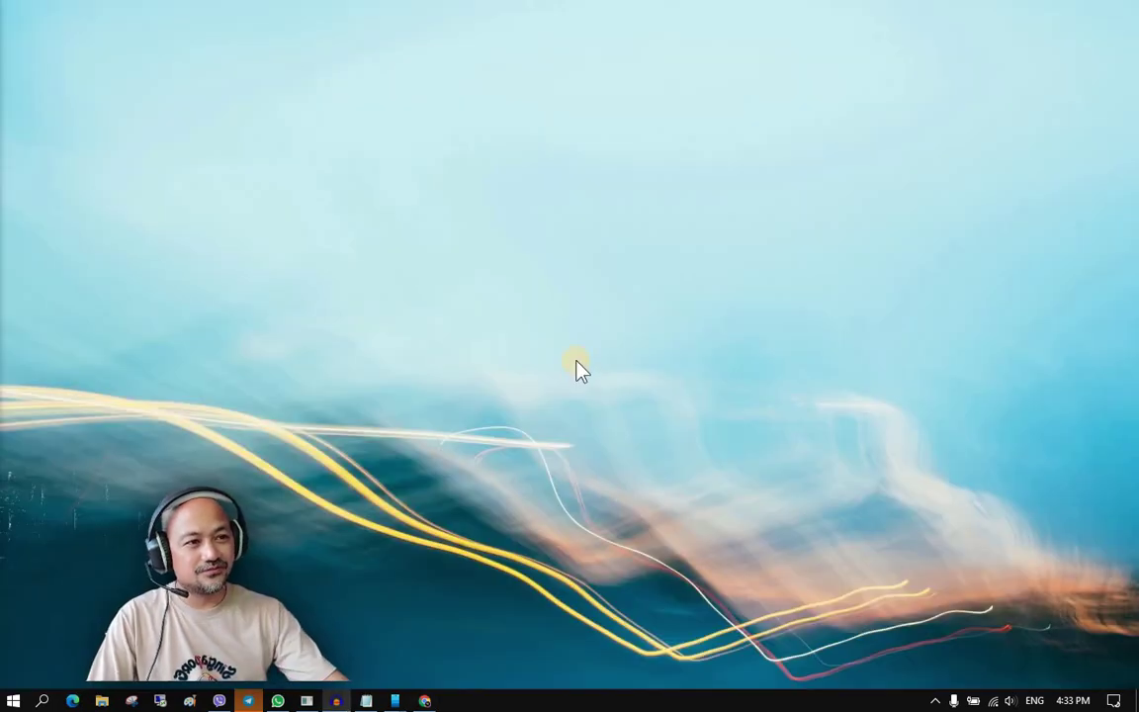
{"action": "key", "text": "super"}
{"action": "type", "text": "w"}
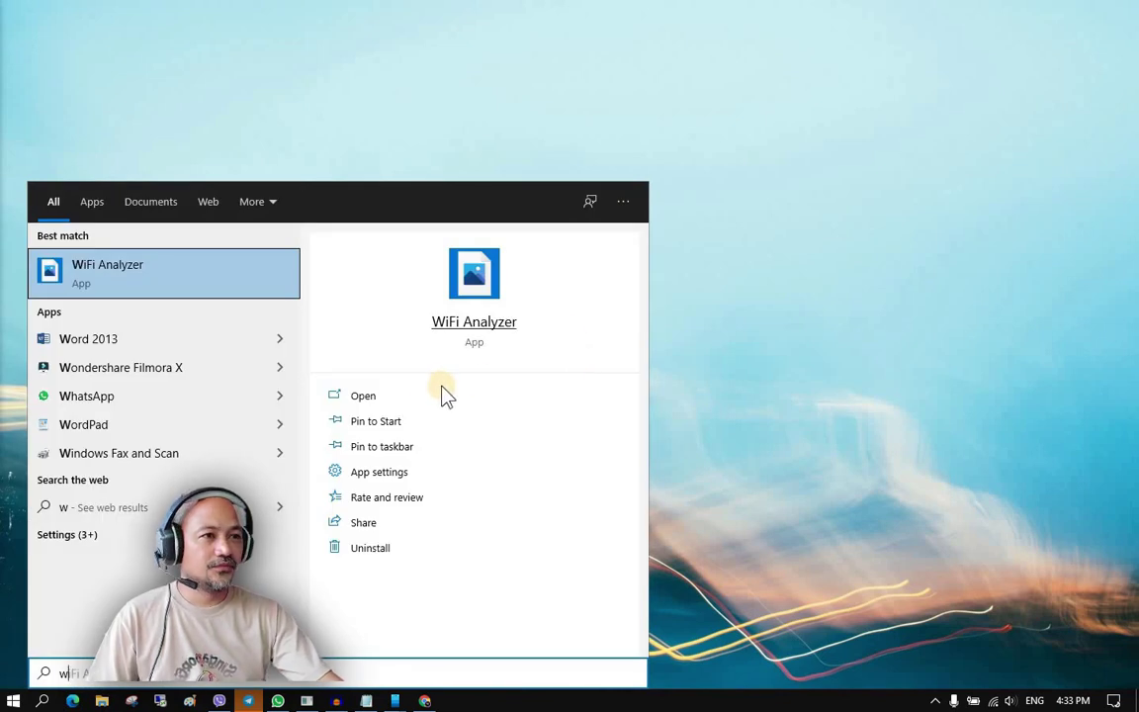
{"action": "left_click", "coordinate": [432, 400]}
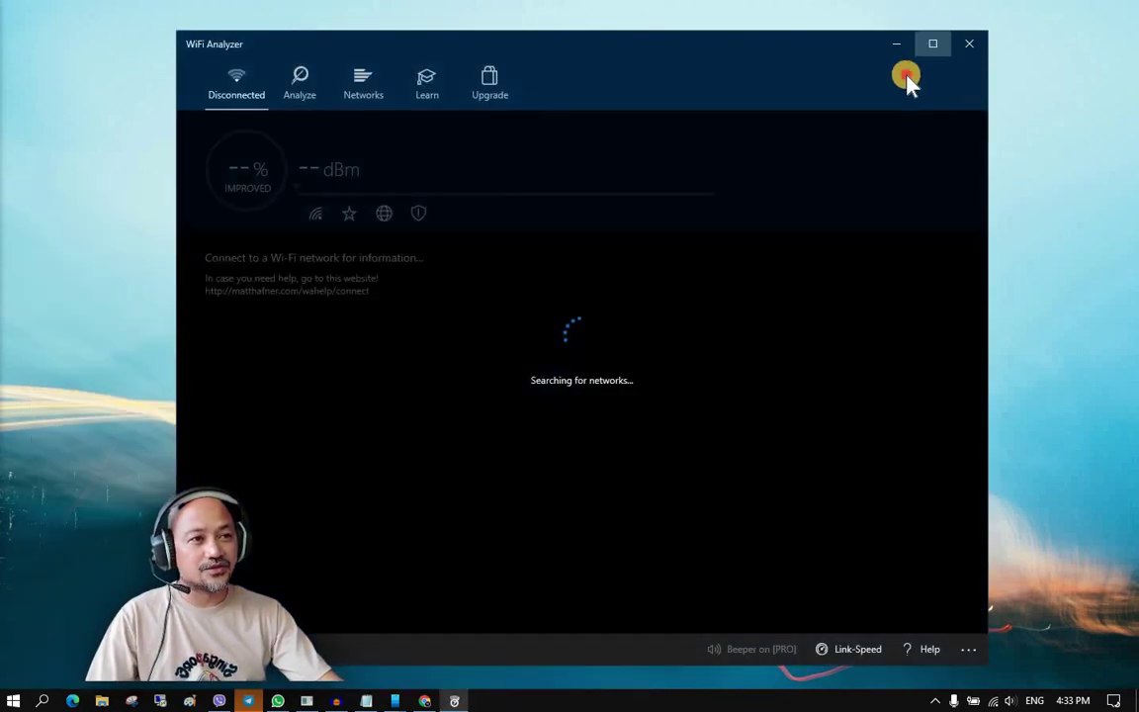
{"action": "left_click", "coordinate": [932, 43]}
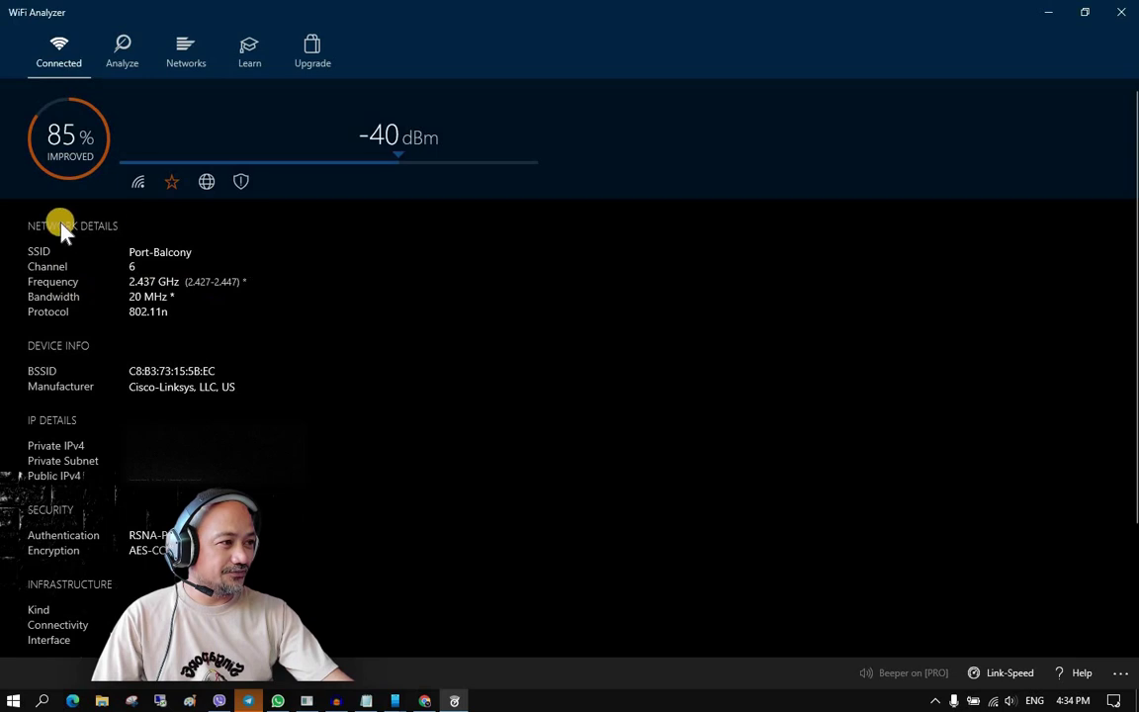
Check the connected Port-Balcony network in the Windows Wi-Fi list and read through its full details in WiFi Analyzer.
{"action": "left_click", "coordinate": [993, 700]}
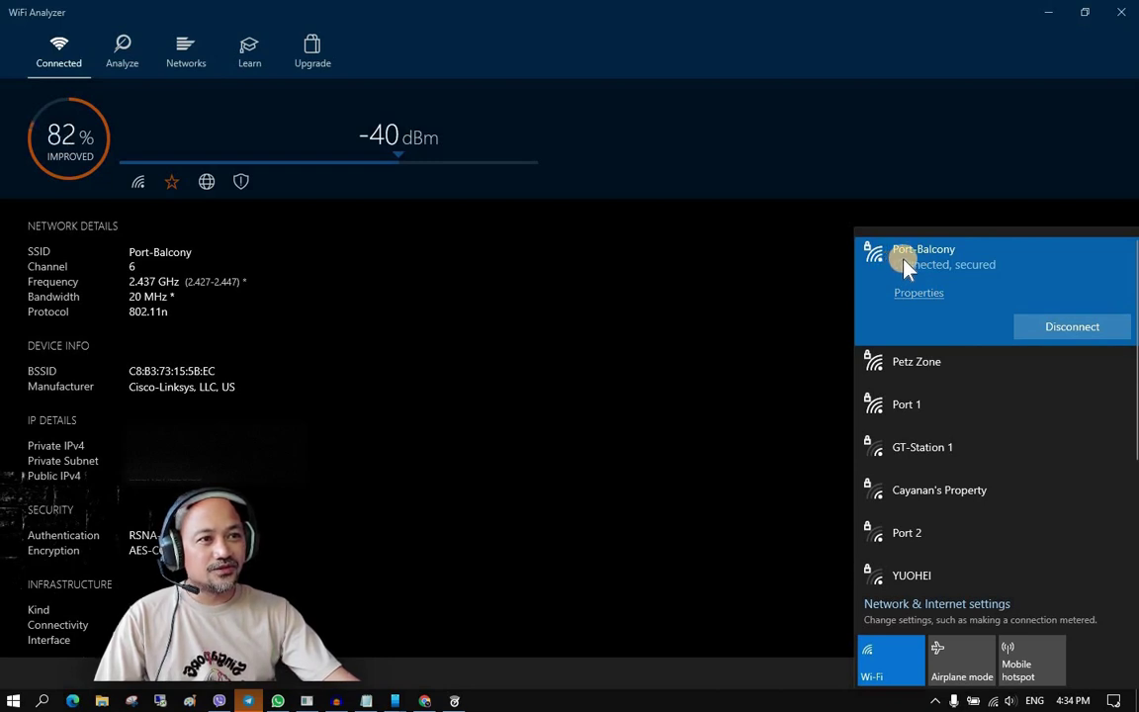
{"action": "left_click", "coordinate": [623, 323]}
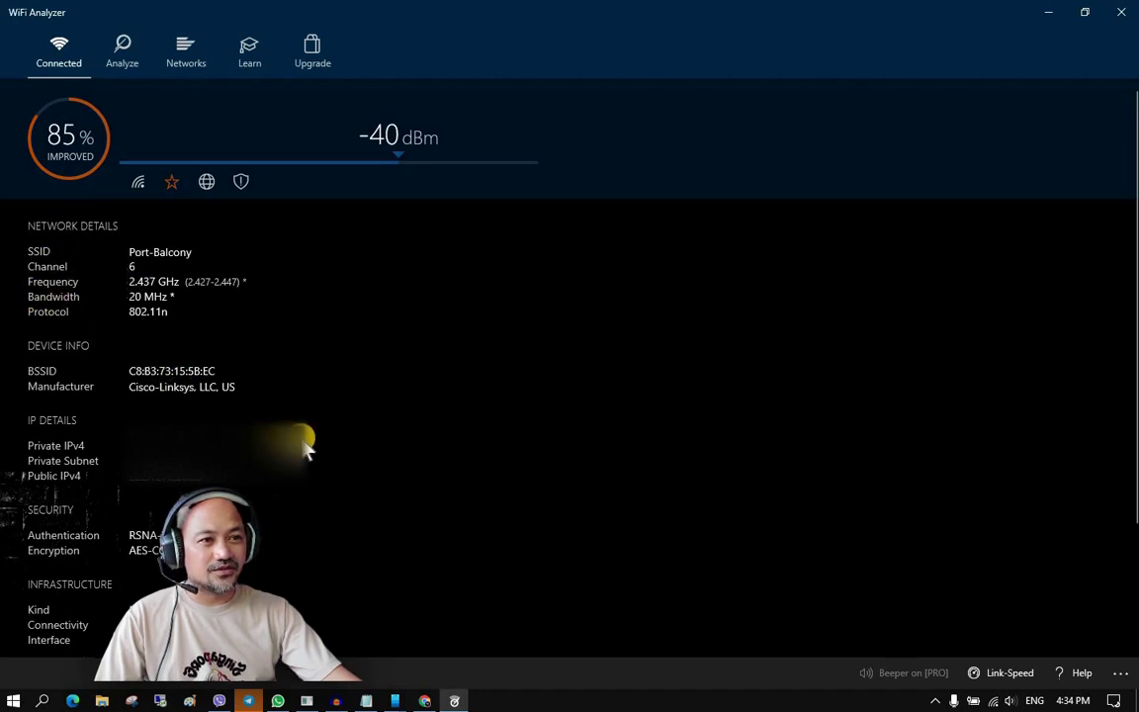
{"action": "scroll", "coordinate": [427, 442], "scroll_direction": "down", "scroll_amount": 3}
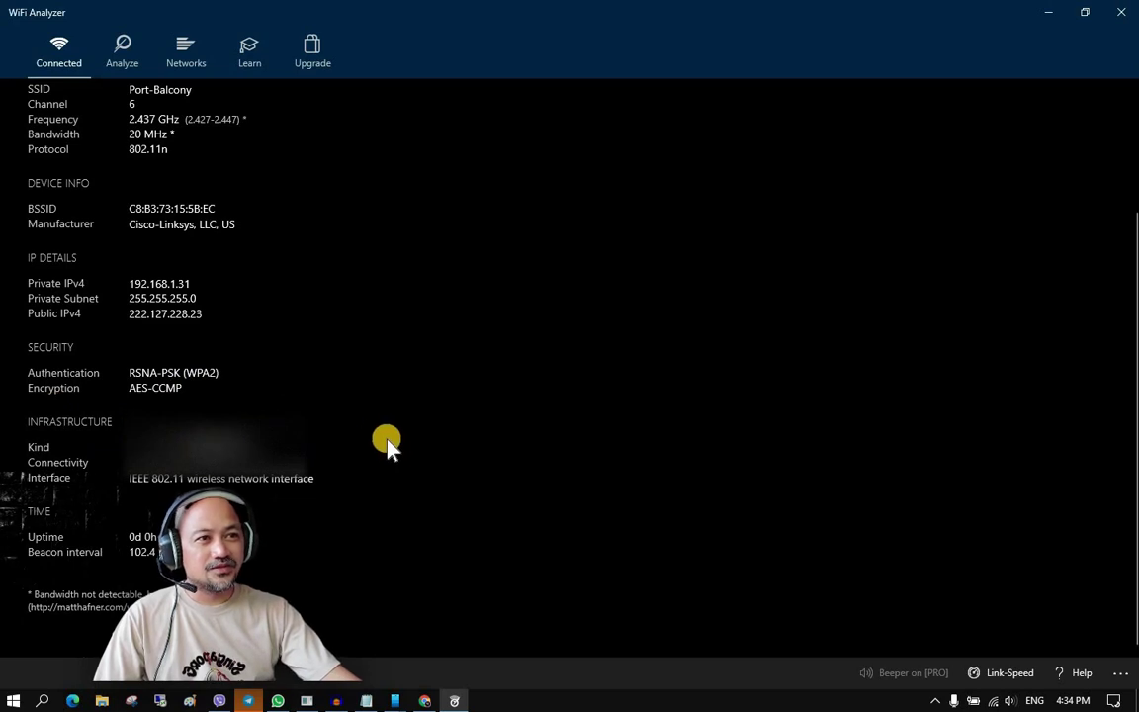
{"action": "scroll", "coordinate": [387, 443], "scroll_direction": "up", "scroll_amount": 3}
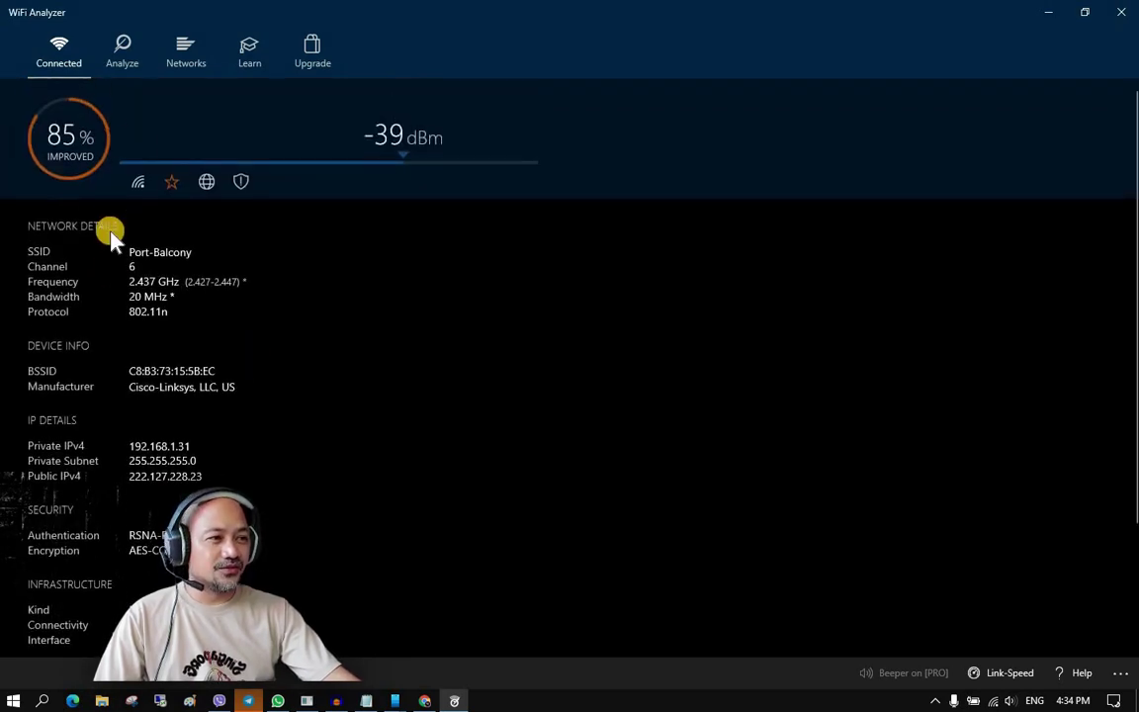
Review the channel graph and the list of available networks, ending on the details of the connected network.
{"action": "left_click", "coordinate": [118, 42]}
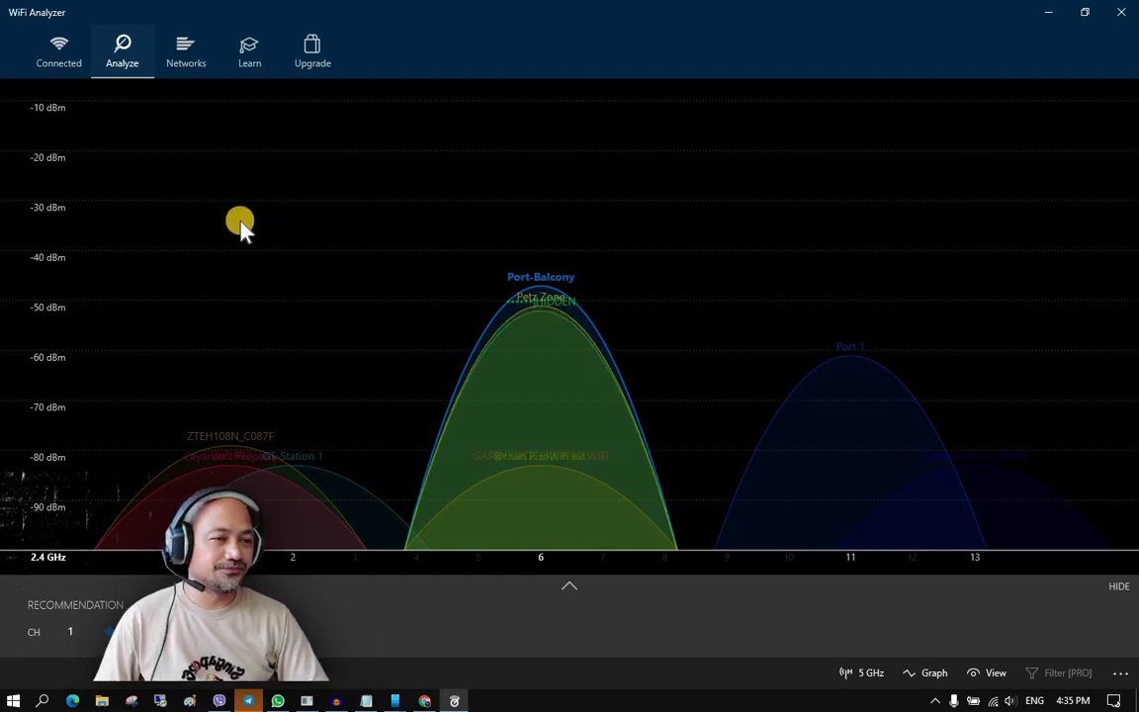
{"action": "left_click", "coordinate": [184, 48]}
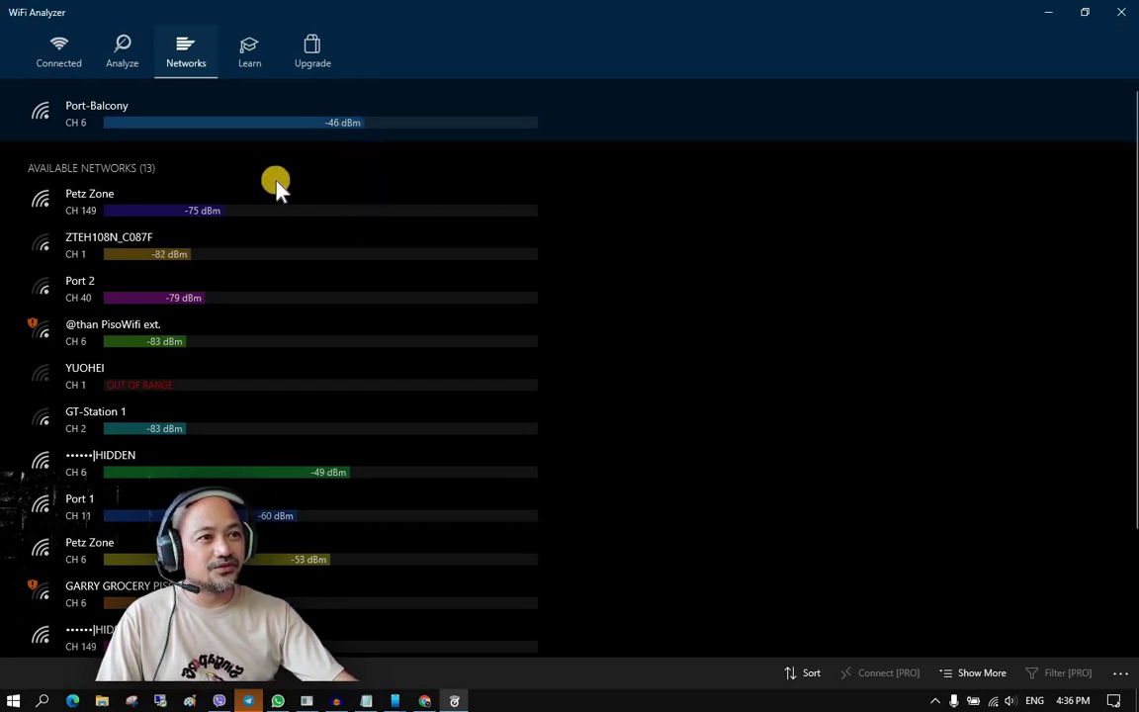
{"action": "left_click", "coordinate": [247, 57]}
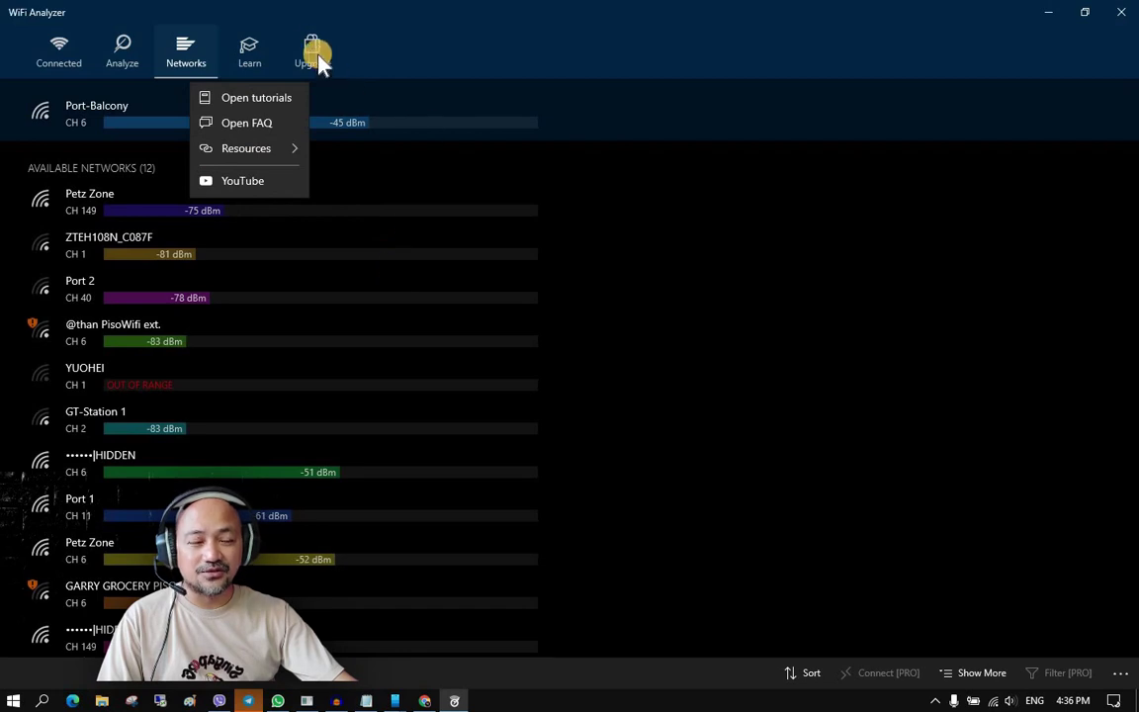
{"action": "left_click", "coordinate": [493, 52]}
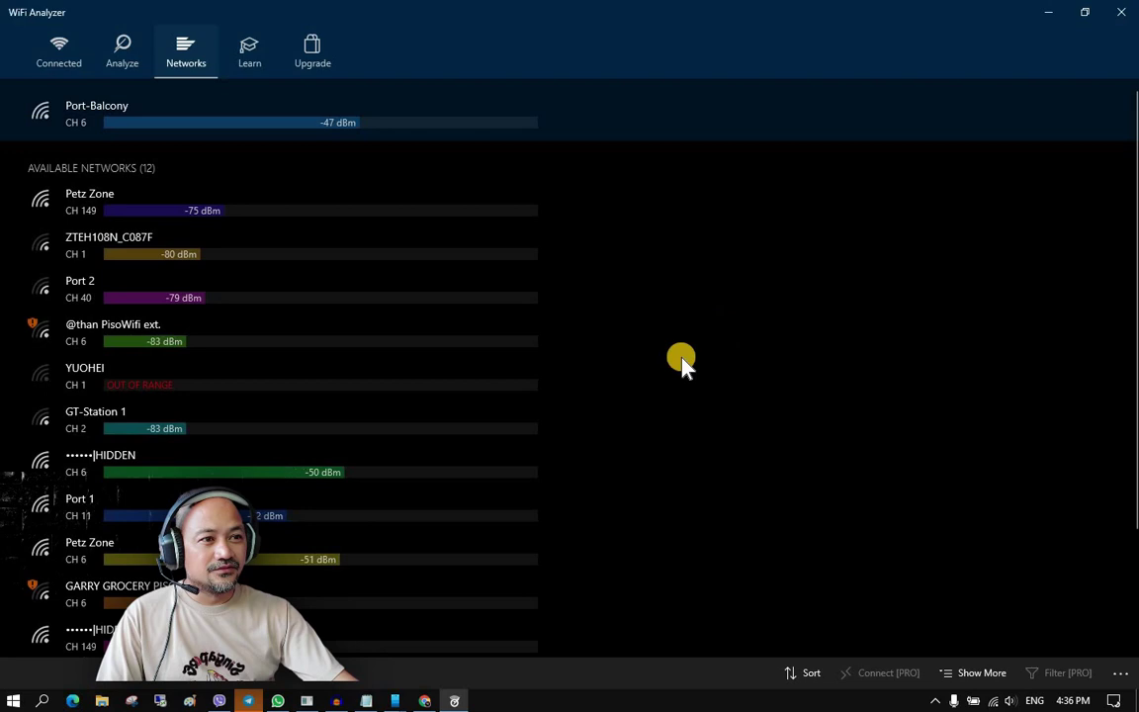
{"action": "left_click", "coordinate": [53, 50]}
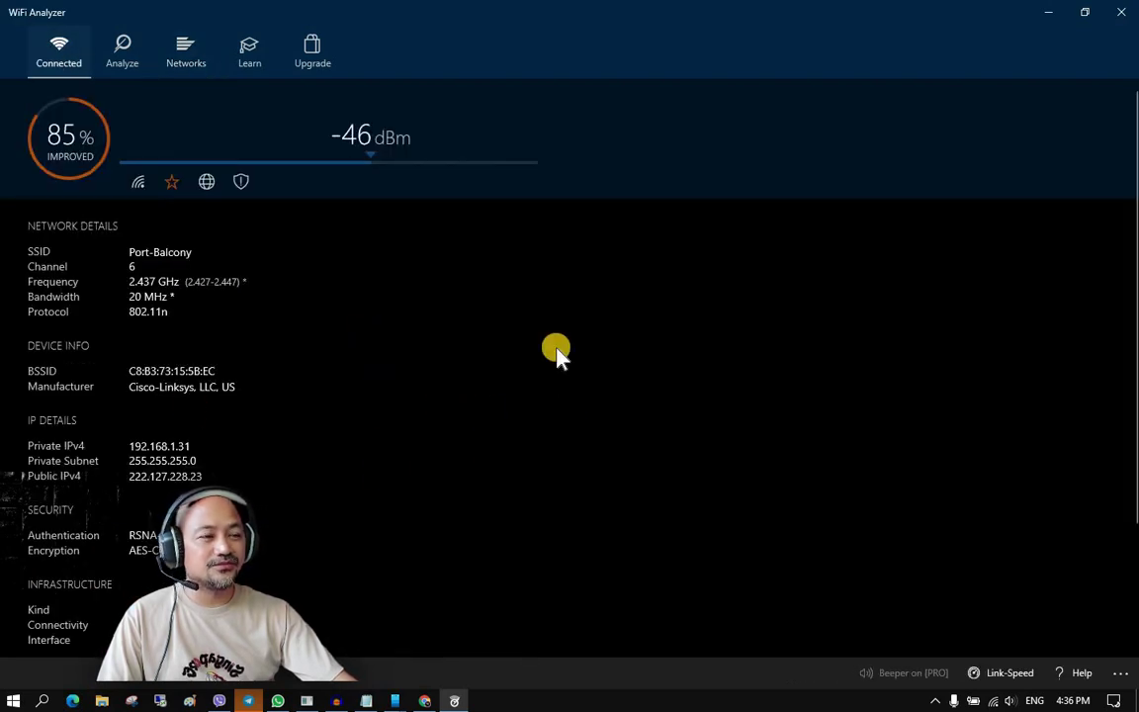
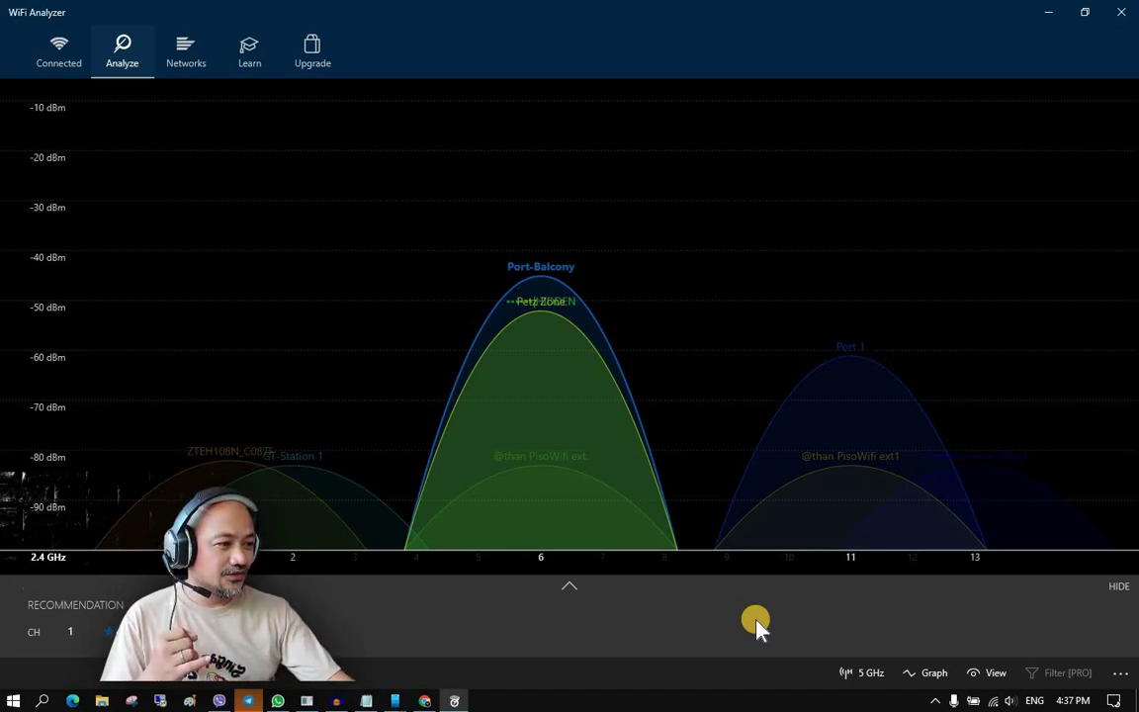
Compare the 5 GHz and 2.4 GHz channel graphs and examine the 2.4 GHz channel recommendation and ratings.
{"action": "left_click", "coordinate": [858, 672]}
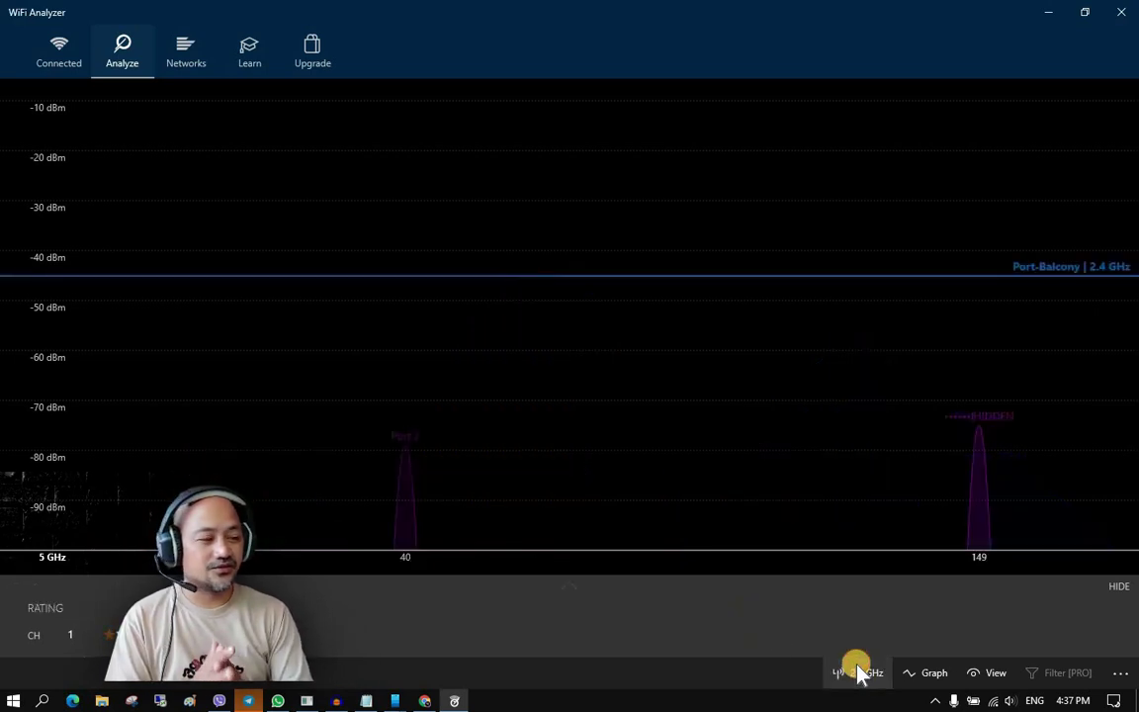
{"action": "left_click", "coordinate": [859, 674]}
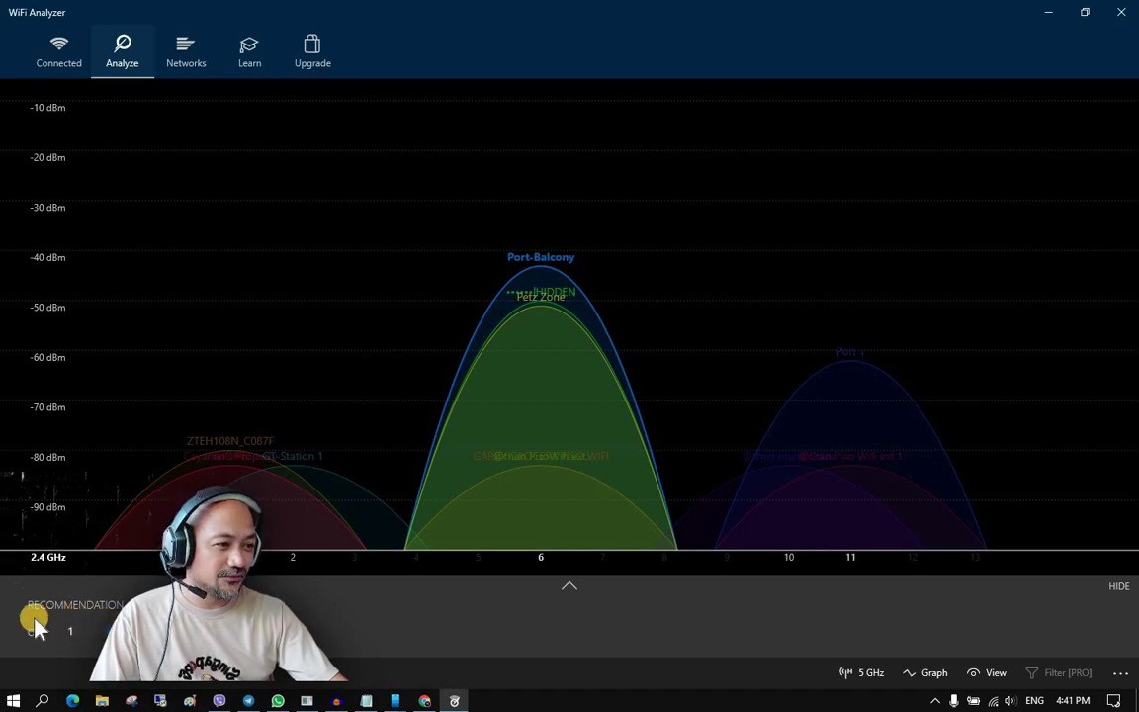
{"action": "left_click", "coordinate": [570, 589]}
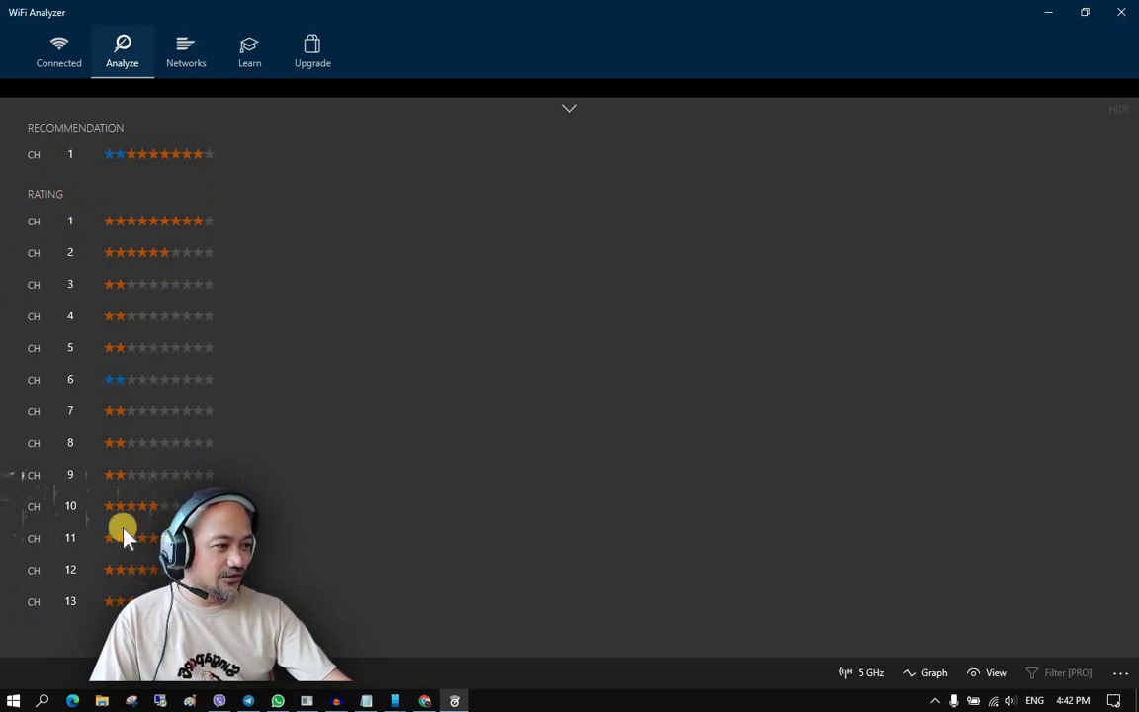
{"action": "left_click", "coordinate": [567, 112]}
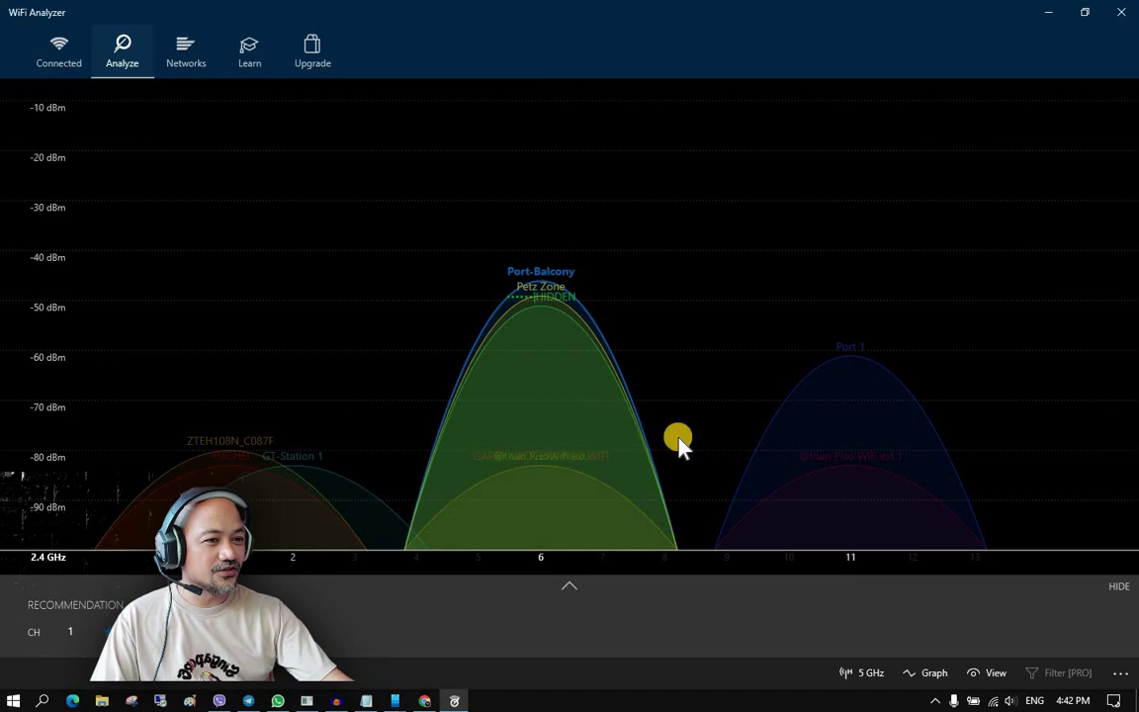
{"action": "left_click", "coordinate": [866, 676]}
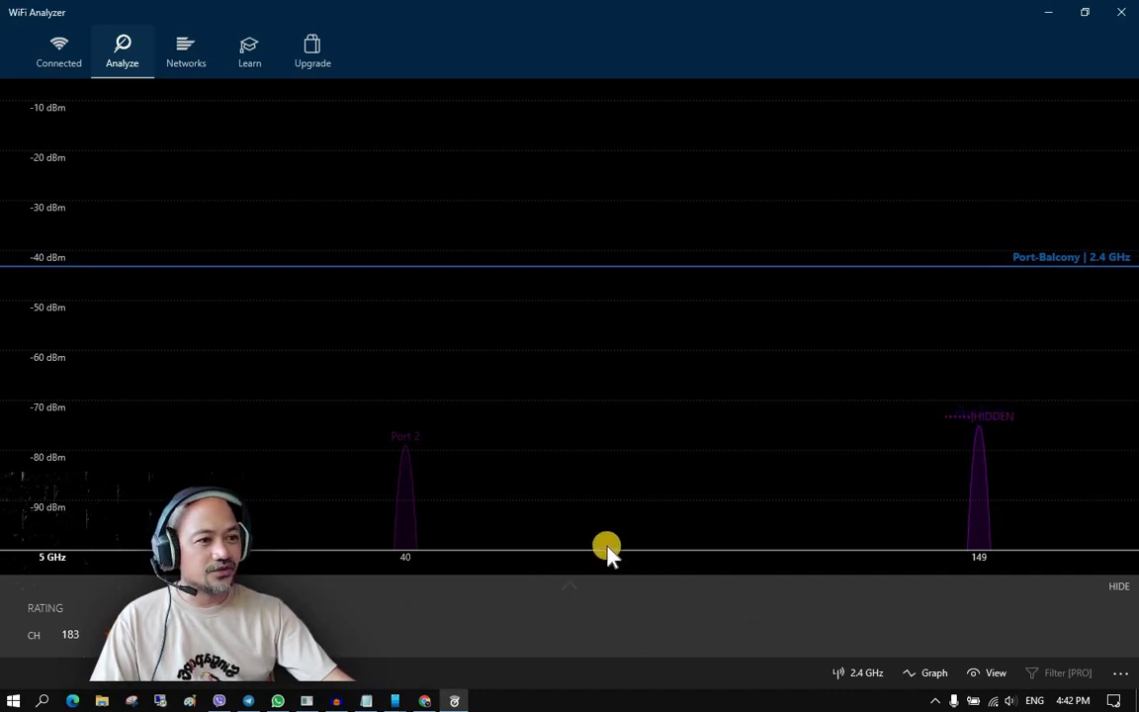
{"action": "left_click", "coordinate": [861, 672]}
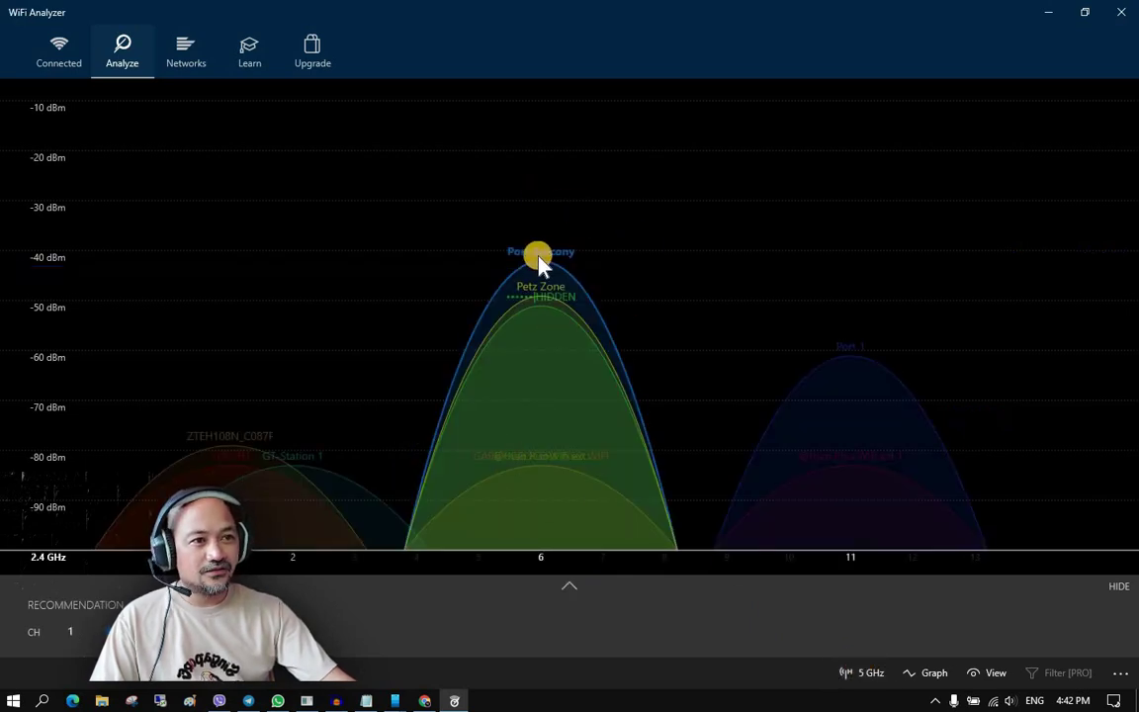
{"action": "left_click", "coordinate": [569, 588]}
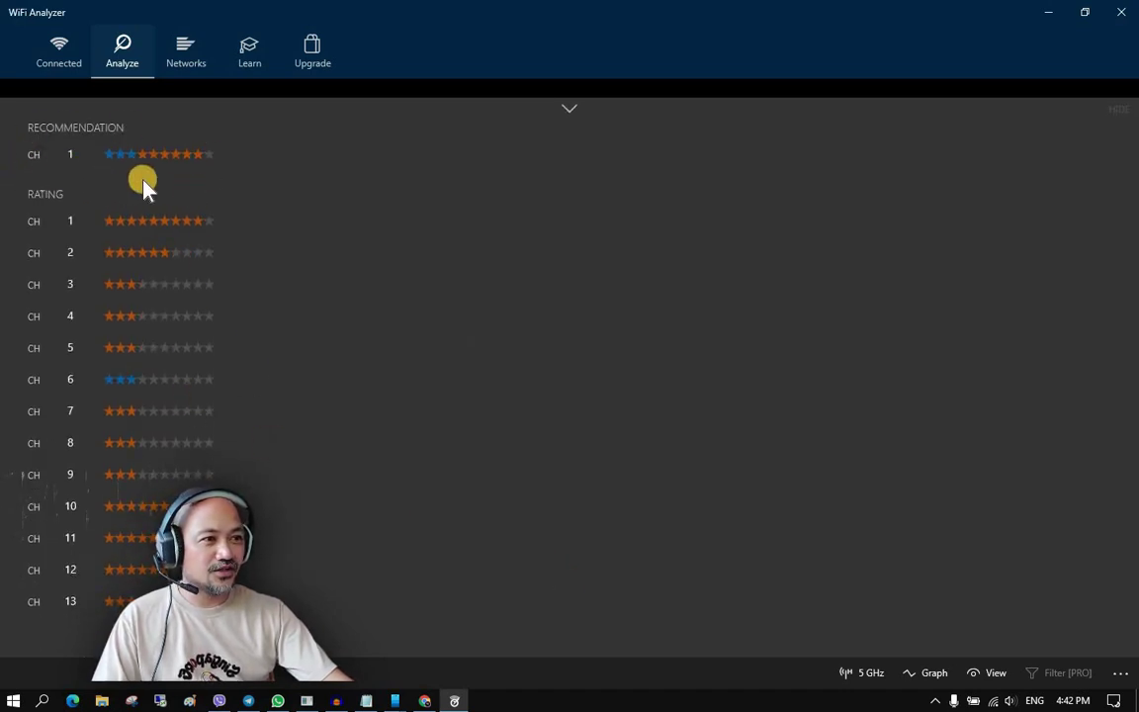
{"action": "left_click", "coordinate": [568, 111]}
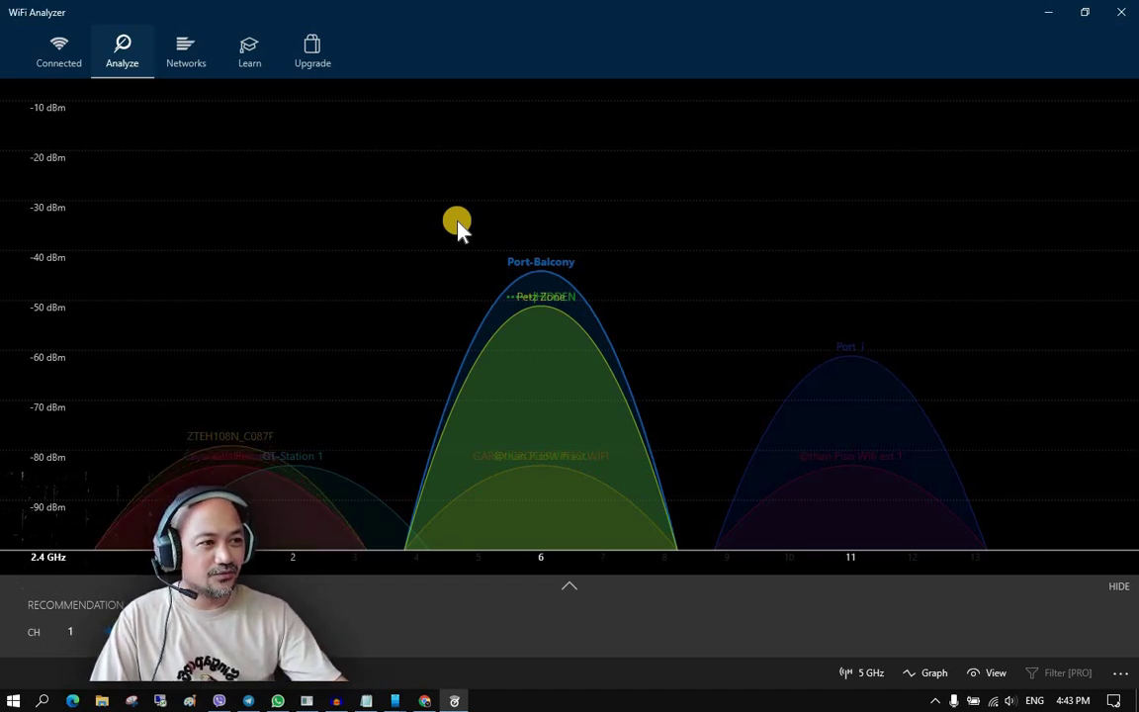
Launch the Command Prompt through the Run dialog using cmd and move its window slightly higher over WiFi Analyzer.
{"action": "key", "text": "super+r"}
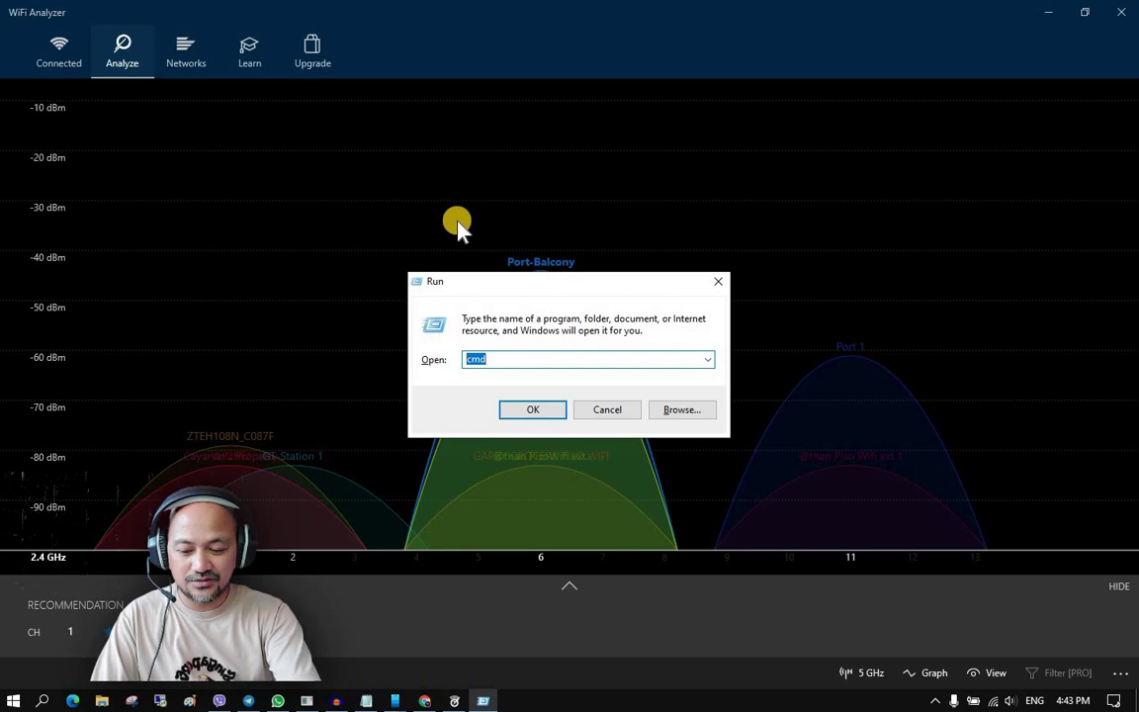
{"action": "left_click_drag", "start_coordinate": [546, 290], "coordinate": [401, 280]}
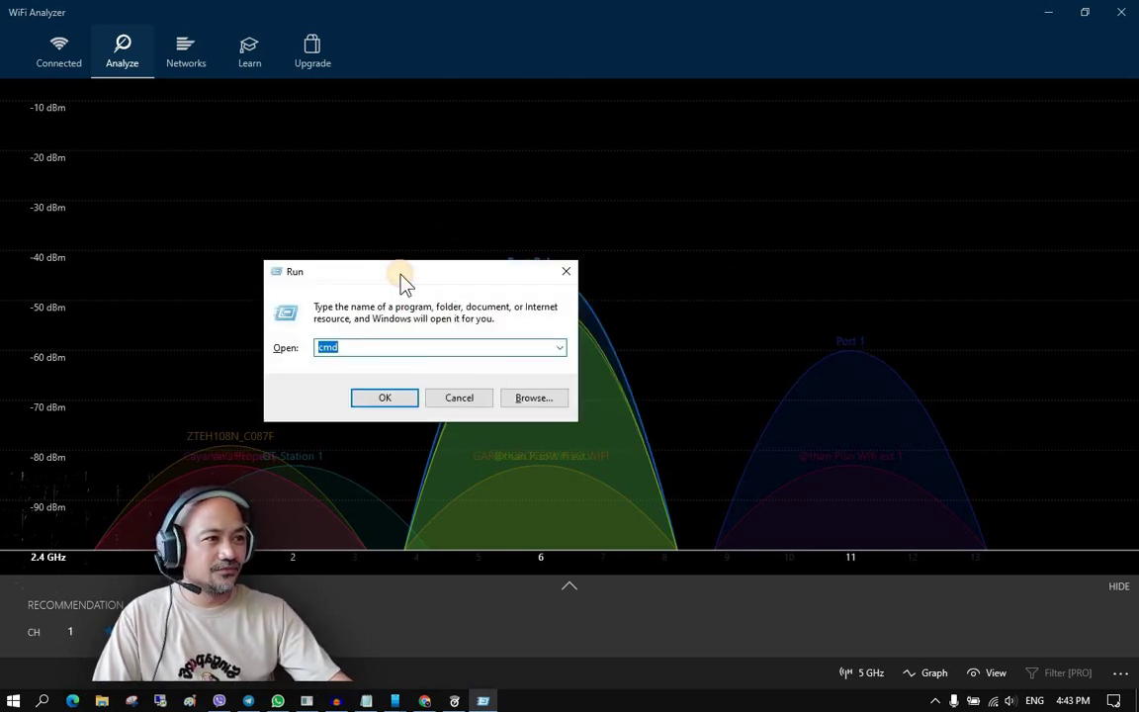
{"action": "key", "text": "Return"}
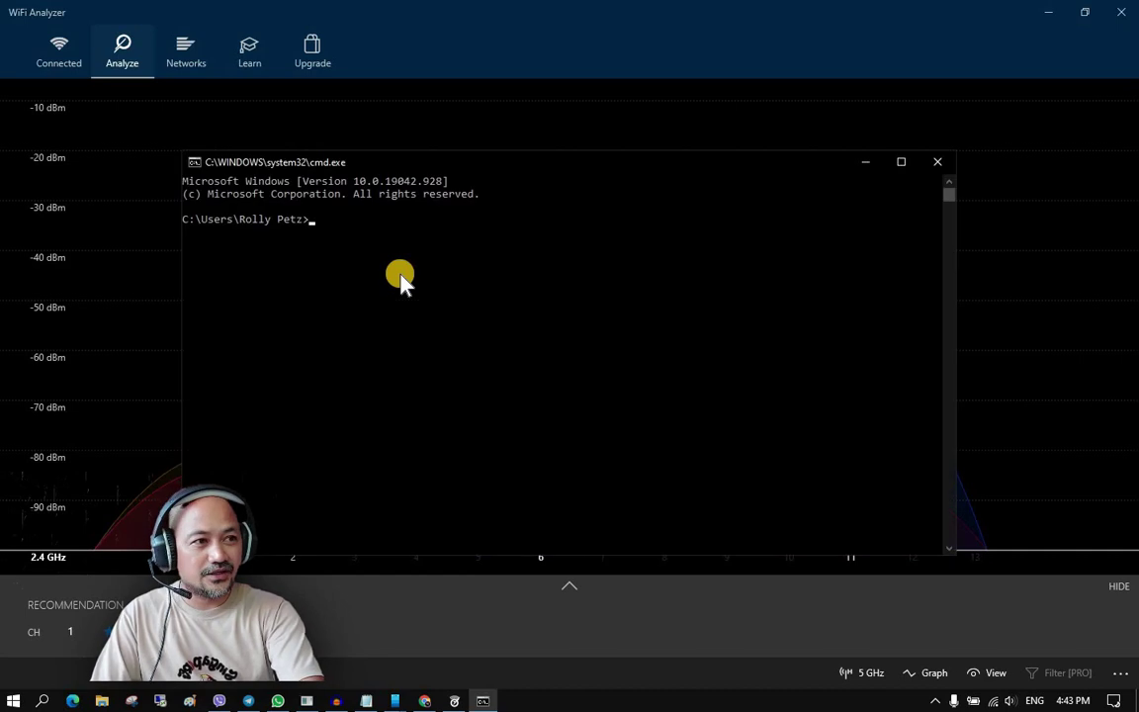
{"action": "left_click_drag", "start_coordinate": [549, 170], "coordinate": [552, 145]}
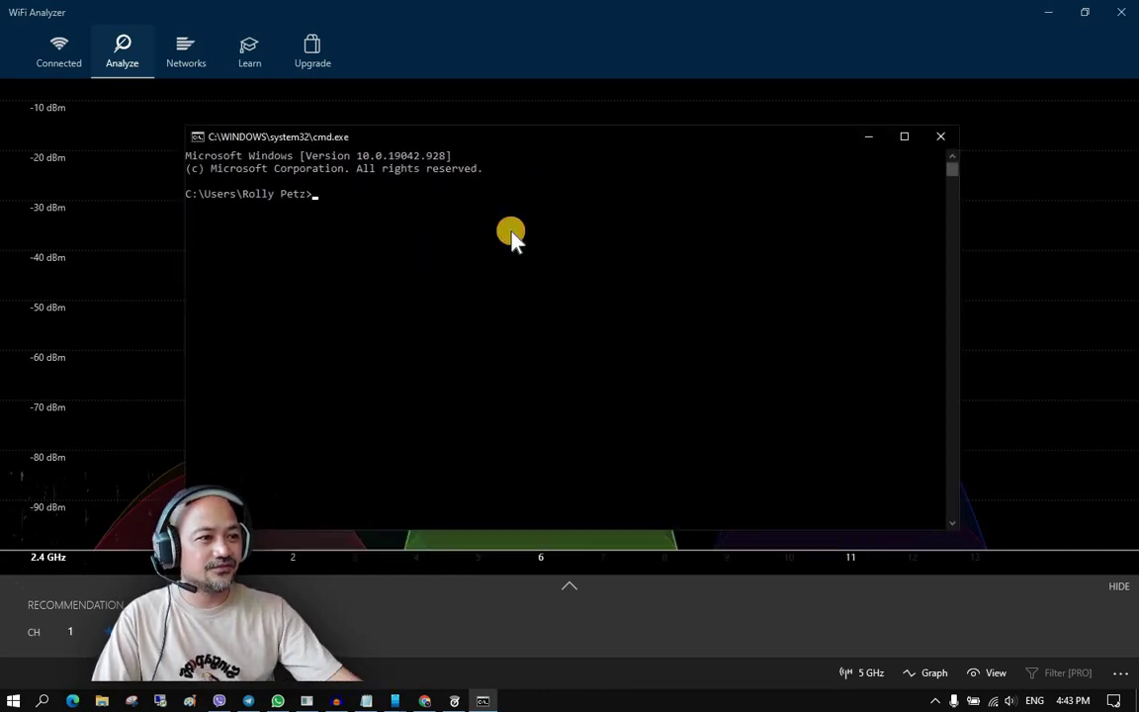
Run ipconfig and highlight the Default Gateway line of the Wireless LAN adapter Wi-Fi.
{"action": "type", "text": "ip"}
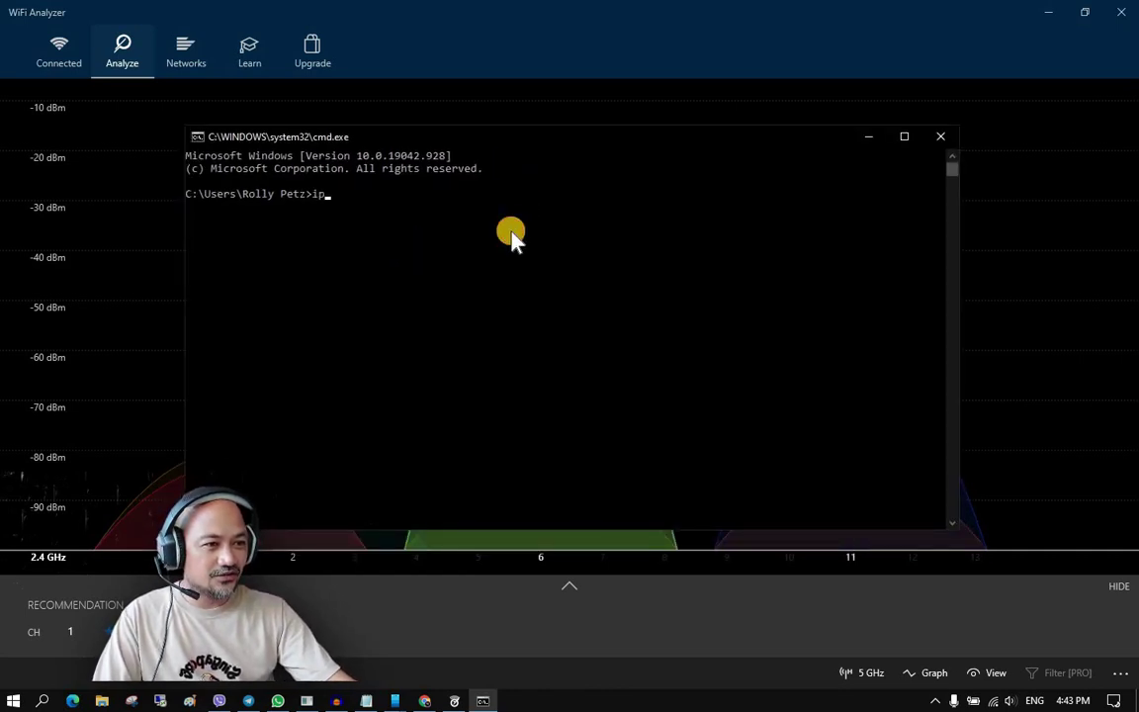
{"action": "type", "text": "config"}
{"action": "key", "text": "Return"}
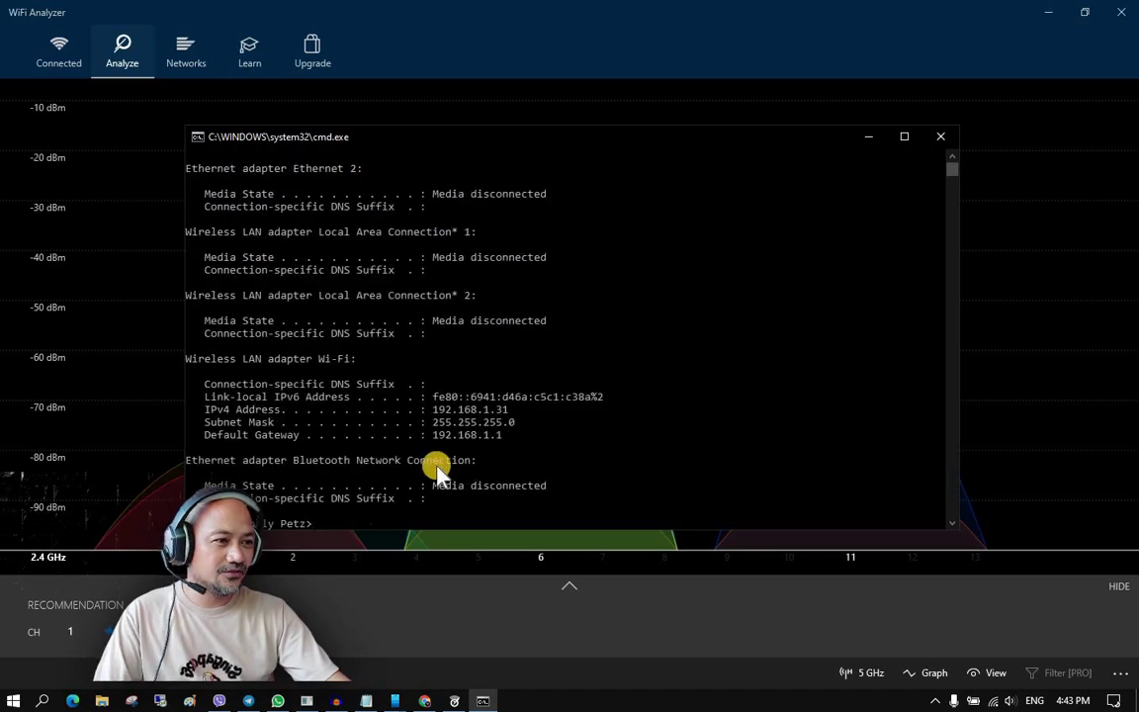
{"action": "left_click_drag", "start_coordinate": [204, 437], "coordinate": [515, 442]}
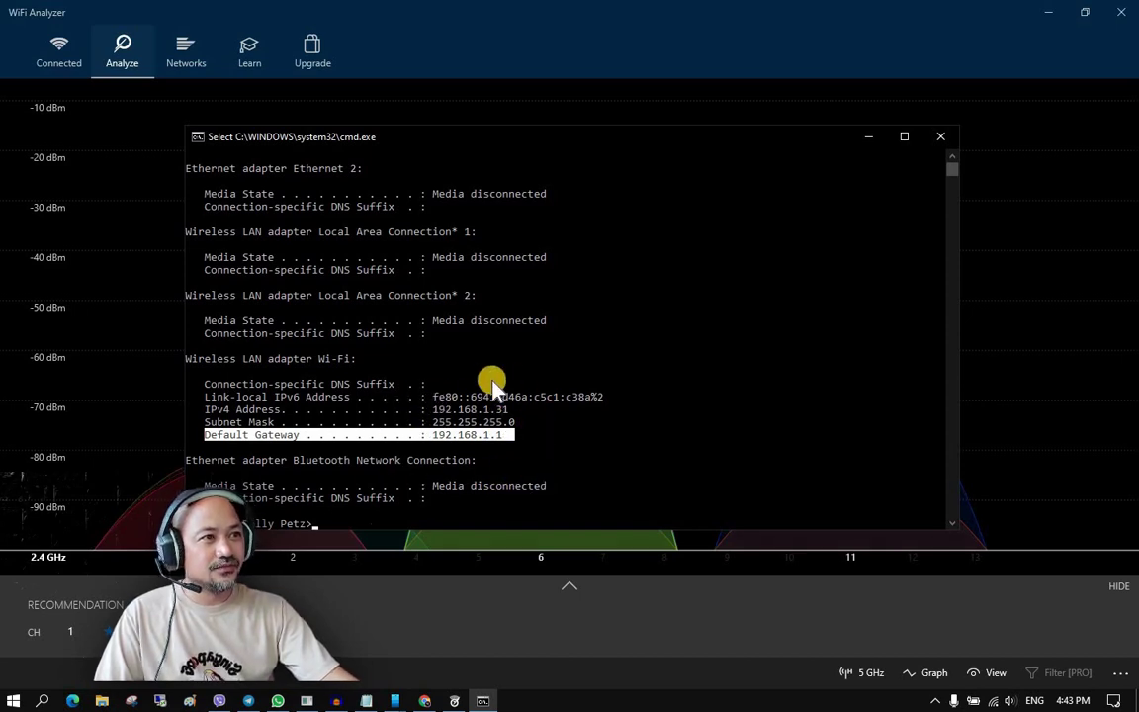
Switch to the Chrome browser and load the router's address 192.168.1.1 in a new tab.
{"action": "left_click", "coordinate": [424, 701]}
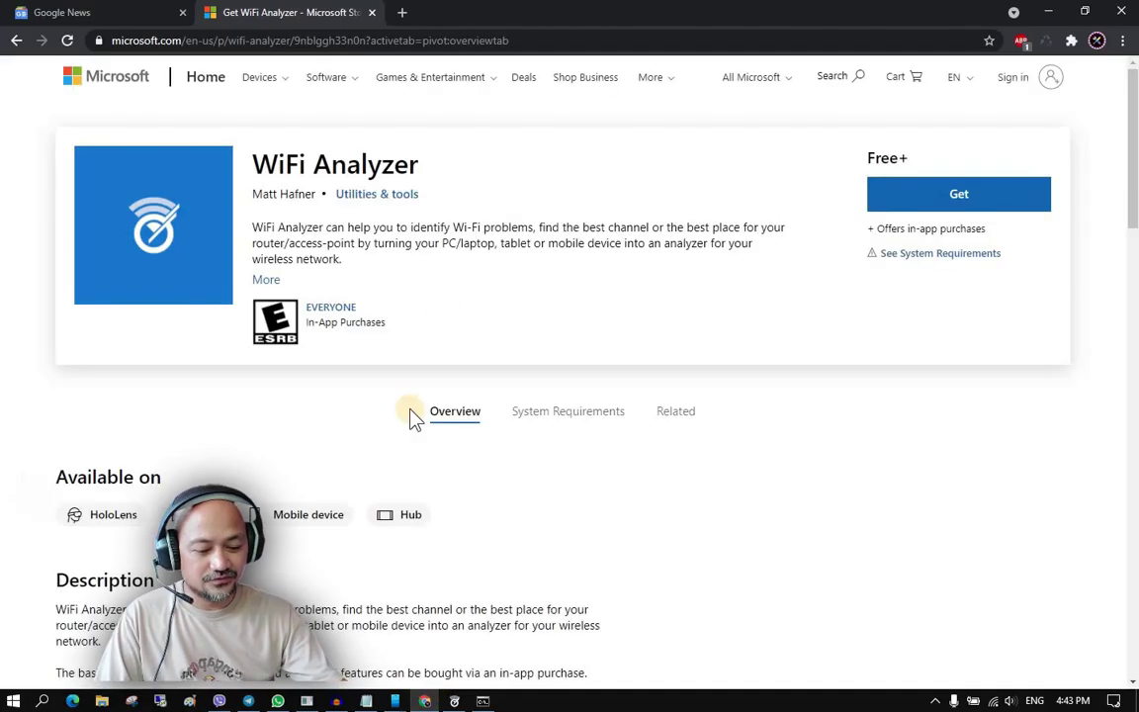
{"action": "left_click", "coordinate": [401, 12]}
{"action": "left_click", "coordinate": [398, 41]}
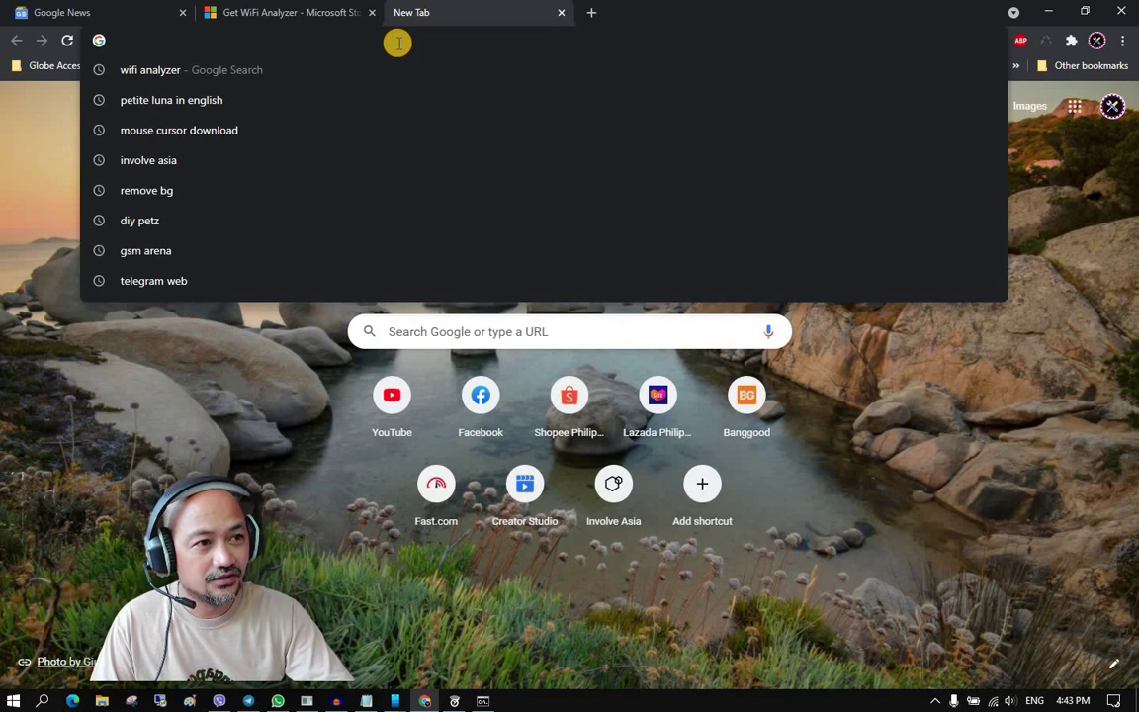
{"action": "type", "text": "19"}
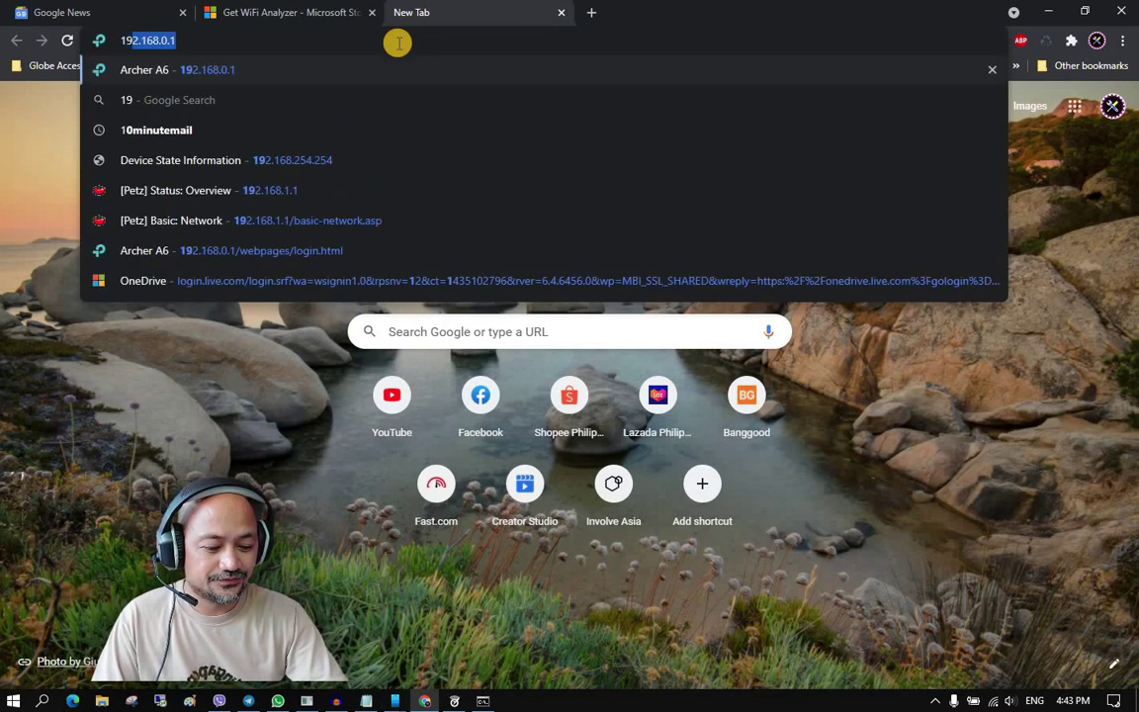
{"action": "type", "text": "2.168."}
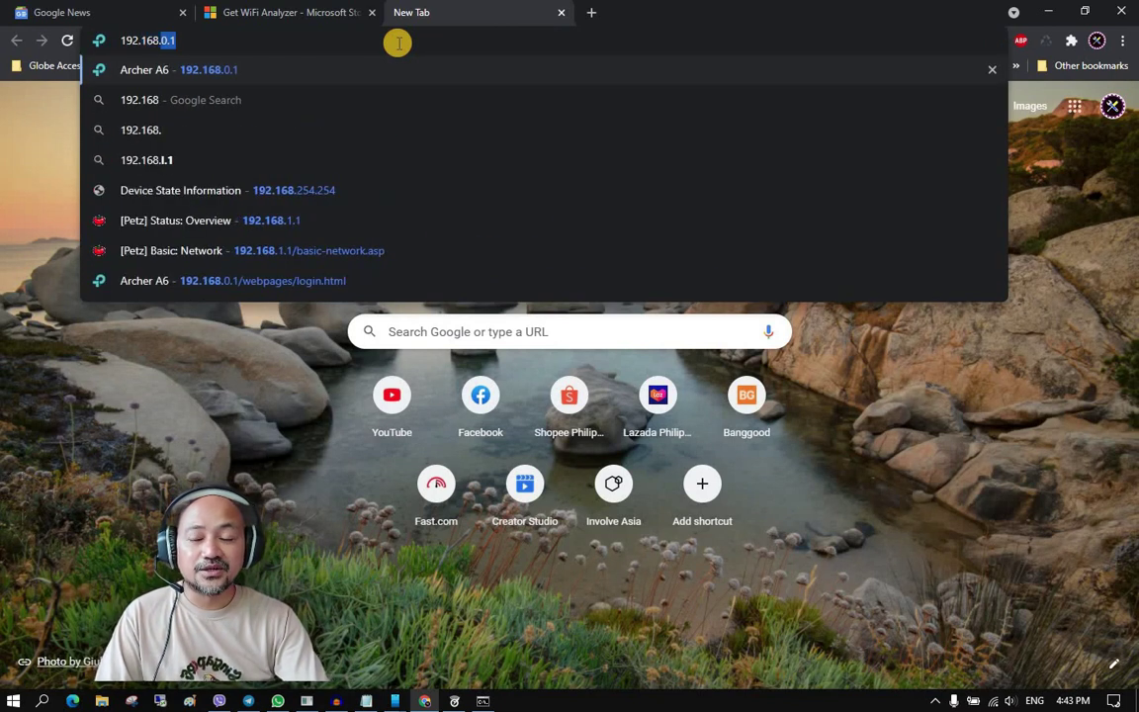
{"action": "type", "text": "1.1"}
{"action": "key", "text": "Return"}
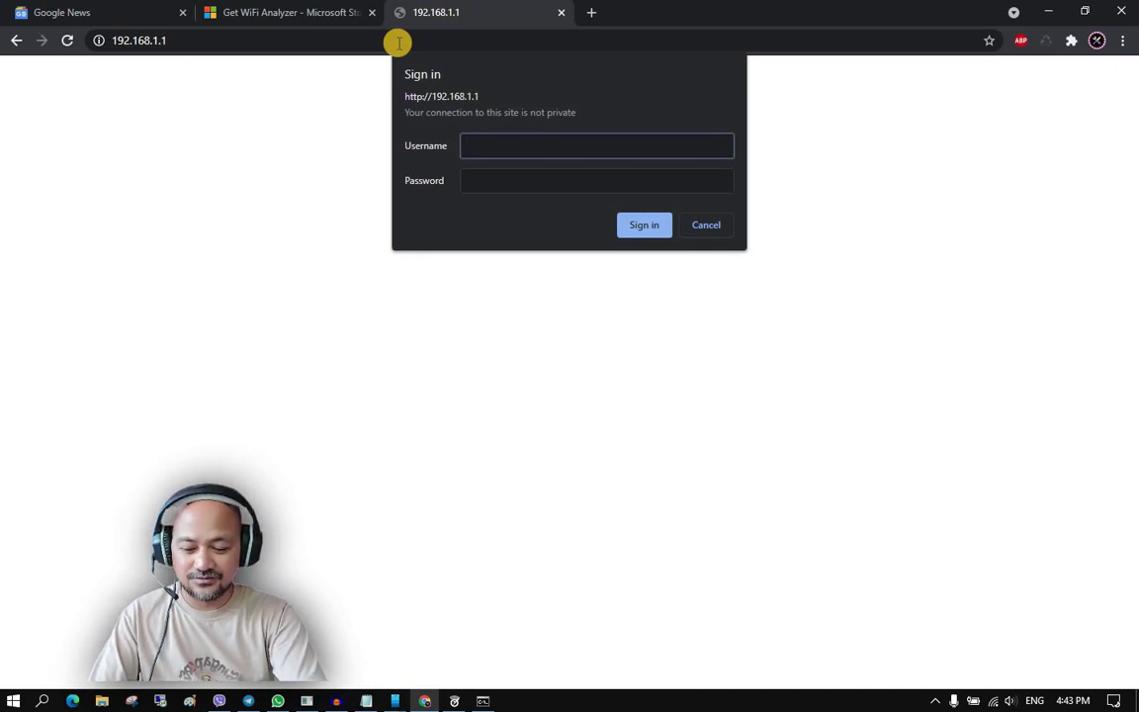
Sign in to the router with the username admin and the account password.
{"action": "type", "text": "admin"}
{"action": "key", "text": "Tab"}
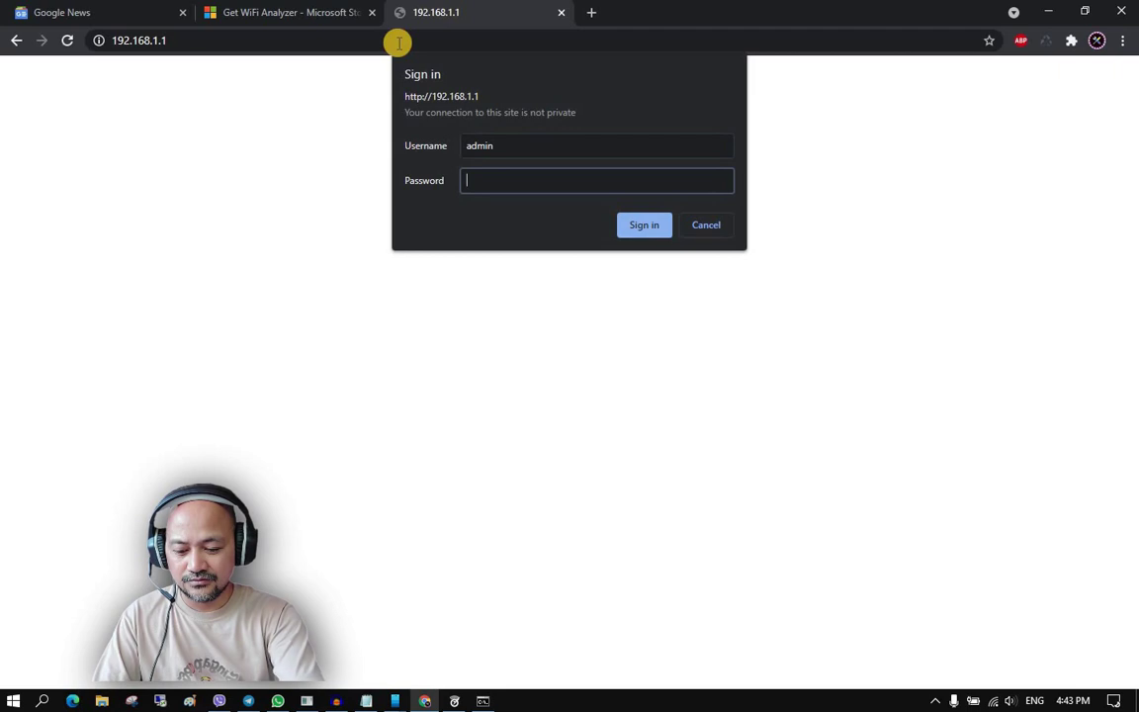
{"action": "type", "text": "••••••••"}
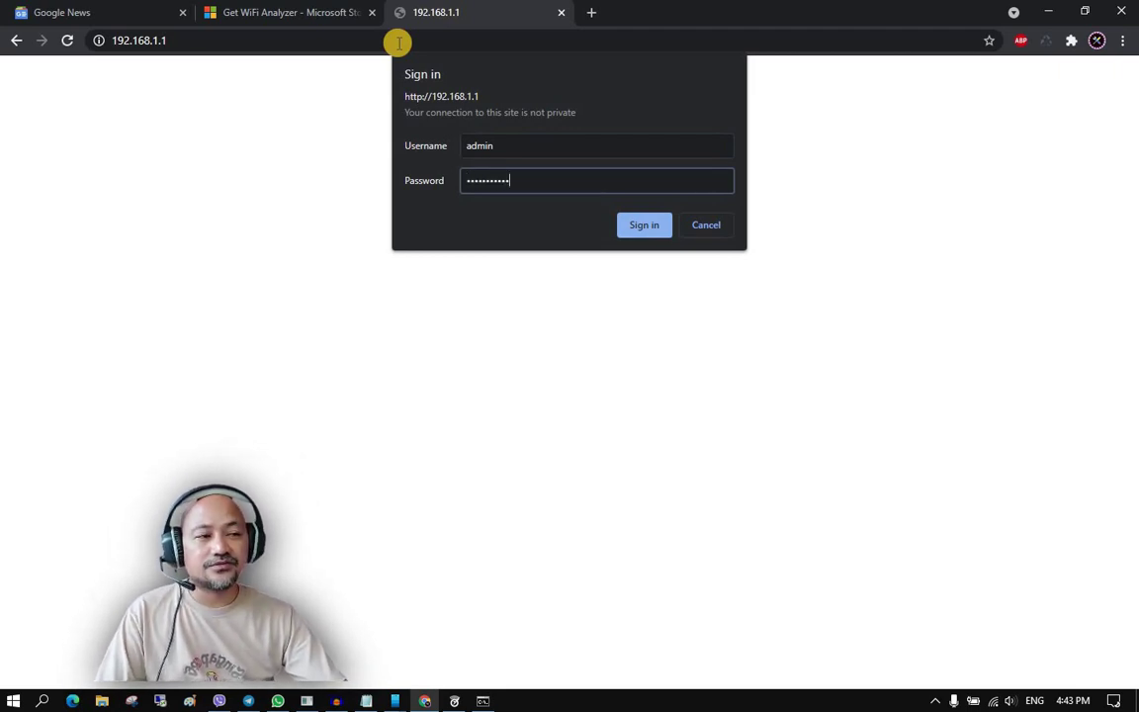
{"action": "key", "text": "Return"}
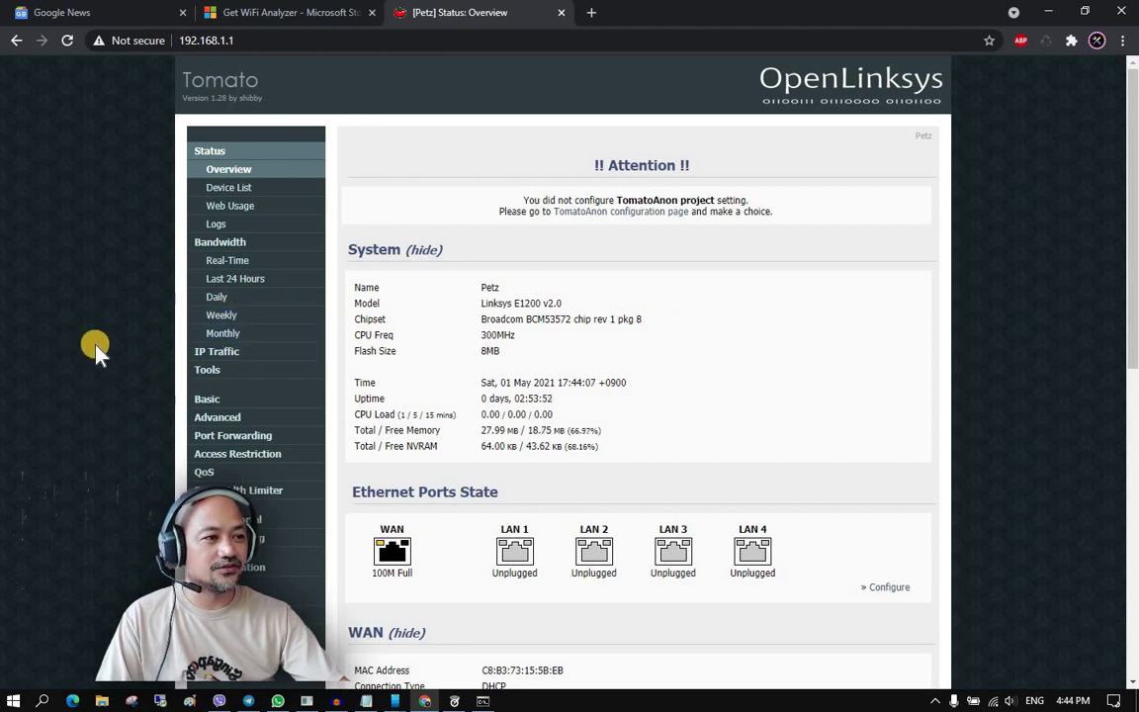
Open the router's Basic network settings at the Wireless (2.4 GHz / eth1) section and compare them with the WiFi Analyzer channel graph.
{"action": "left_click", "coordinate": [204, 400]}
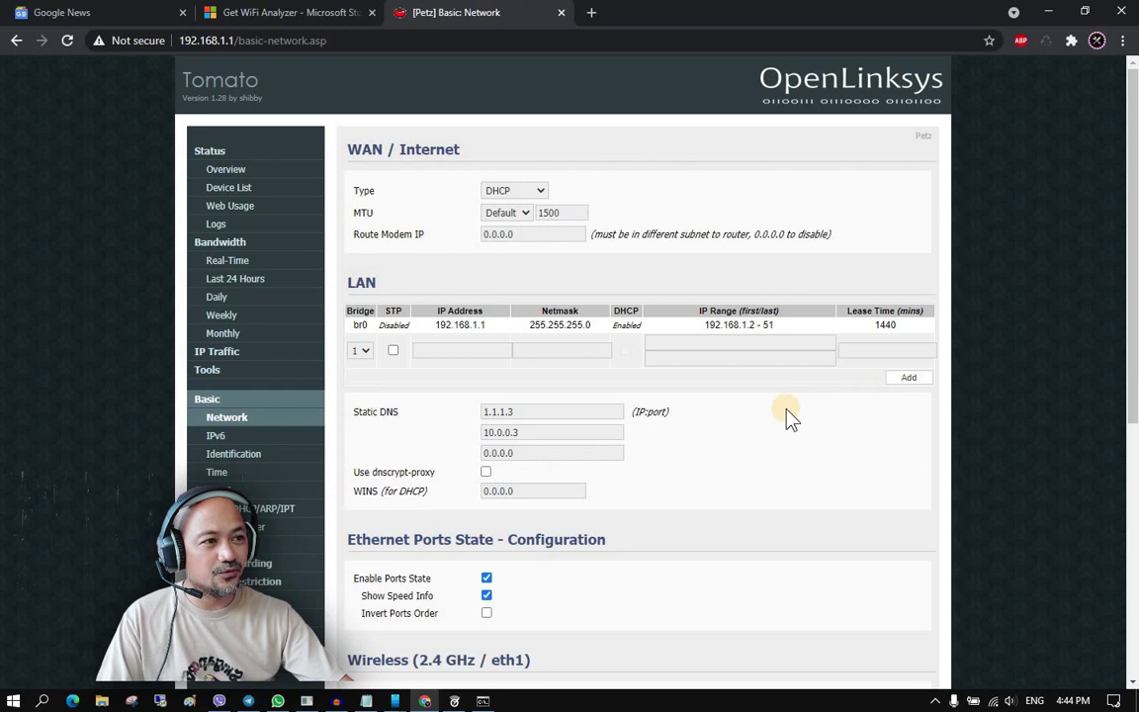
{"action": "scroll", "coordinate": [788, 411], "scroll_direction": "down", "scroll_amount": 5}
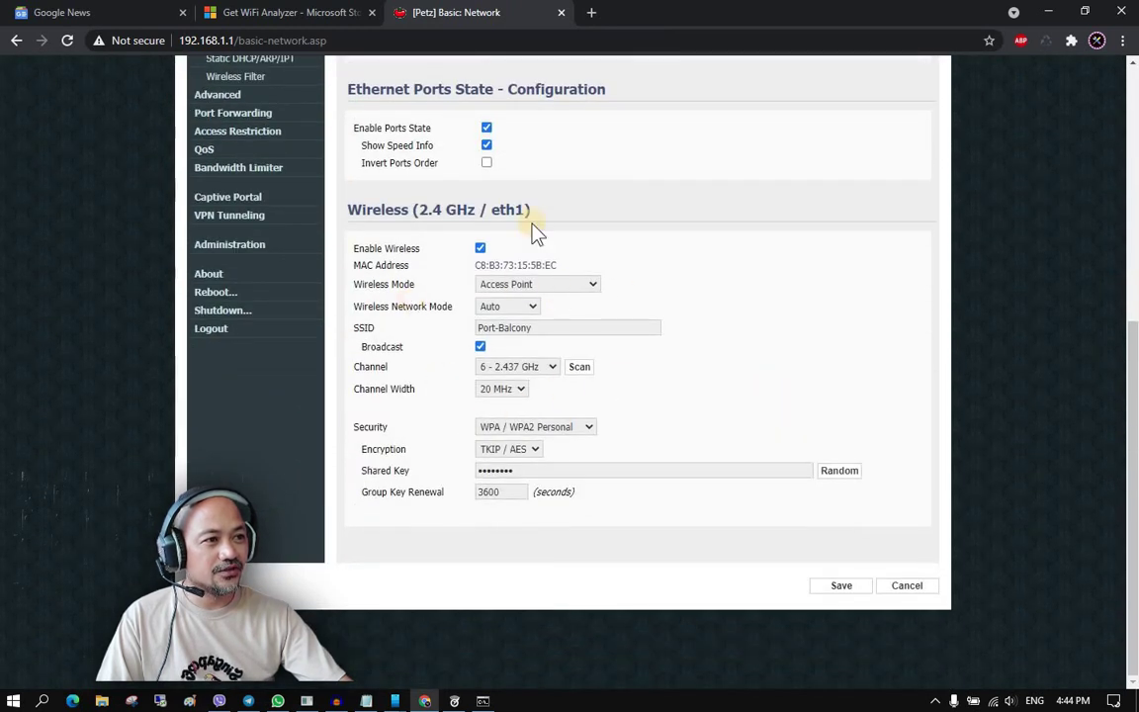
{"action": "left_click_drag", "start_coordinate": [348, 214], "coordinate": [530, 214]}
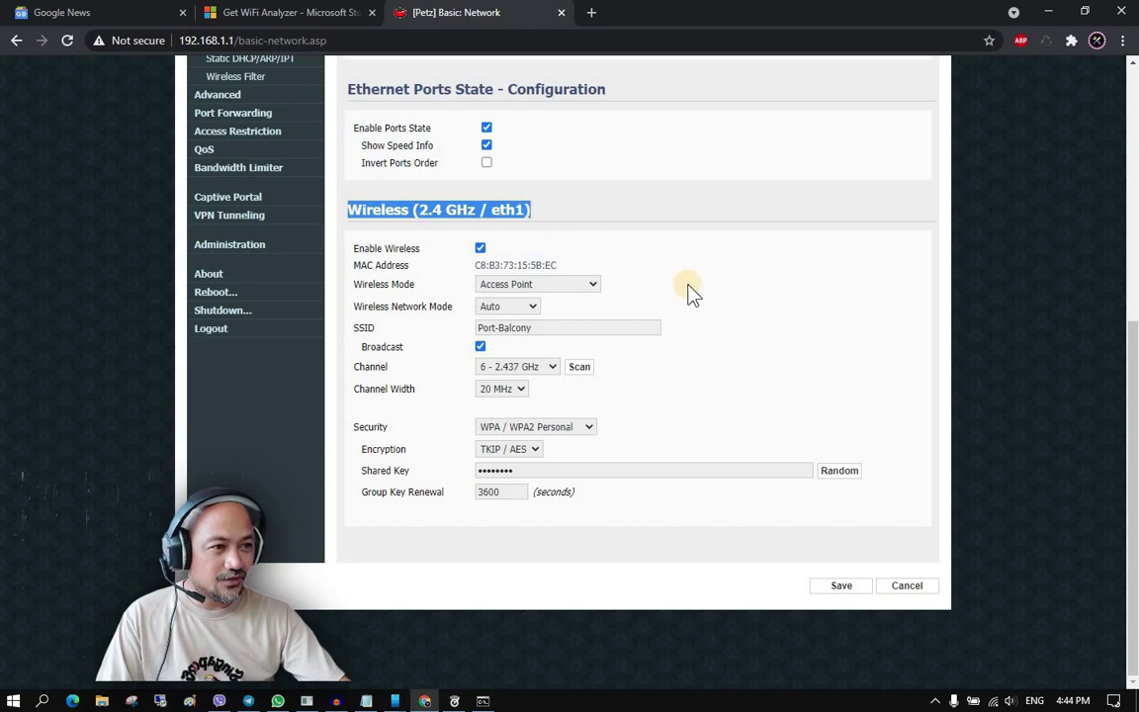
{"action": "left_click", "coordinate": [718, 341]}
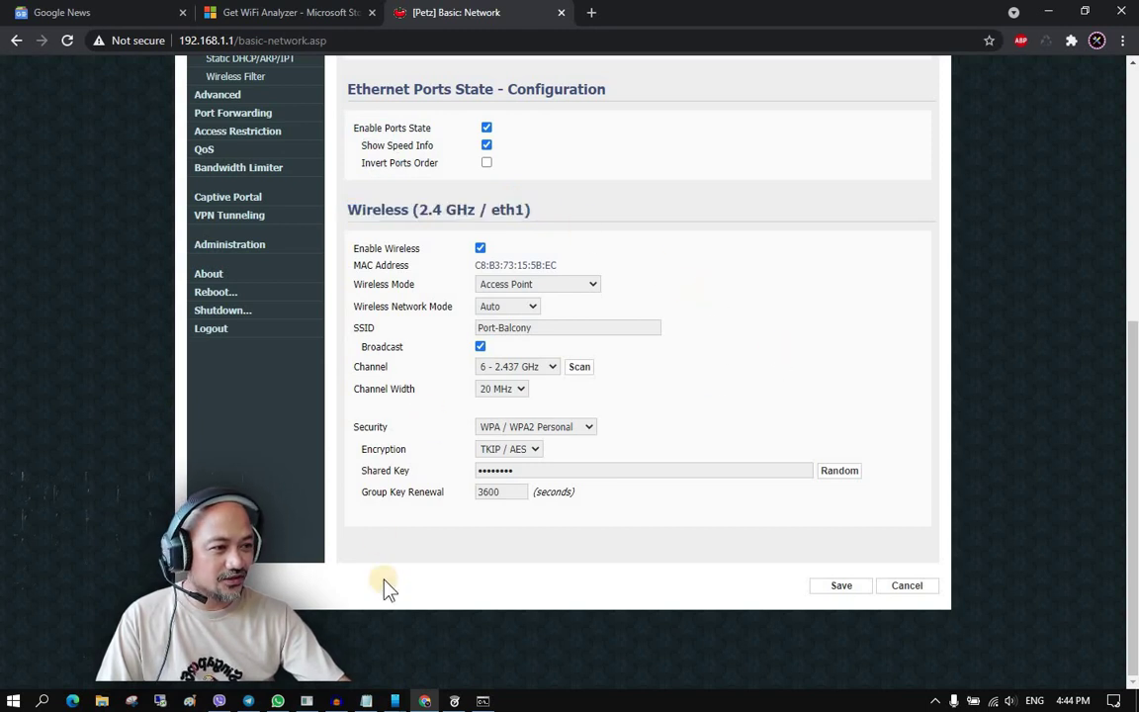
{"action": "left_click", "coordinate": [452, 701]}
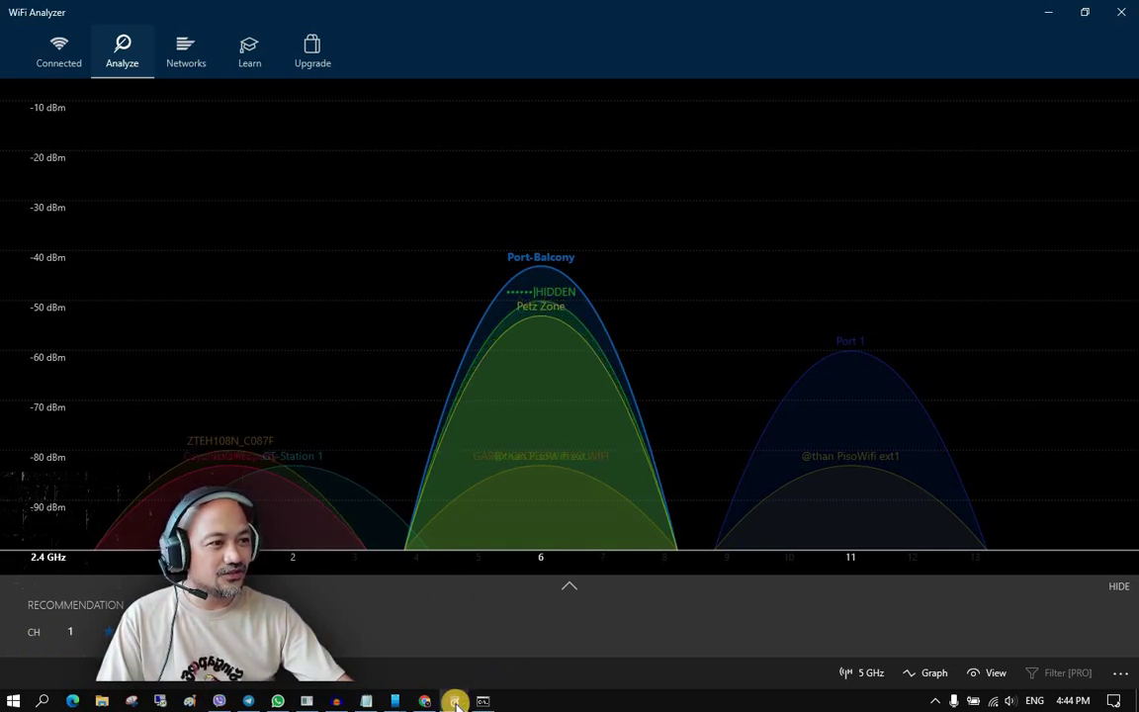
{"action": "left_click", "coordinate": [425, 700]}
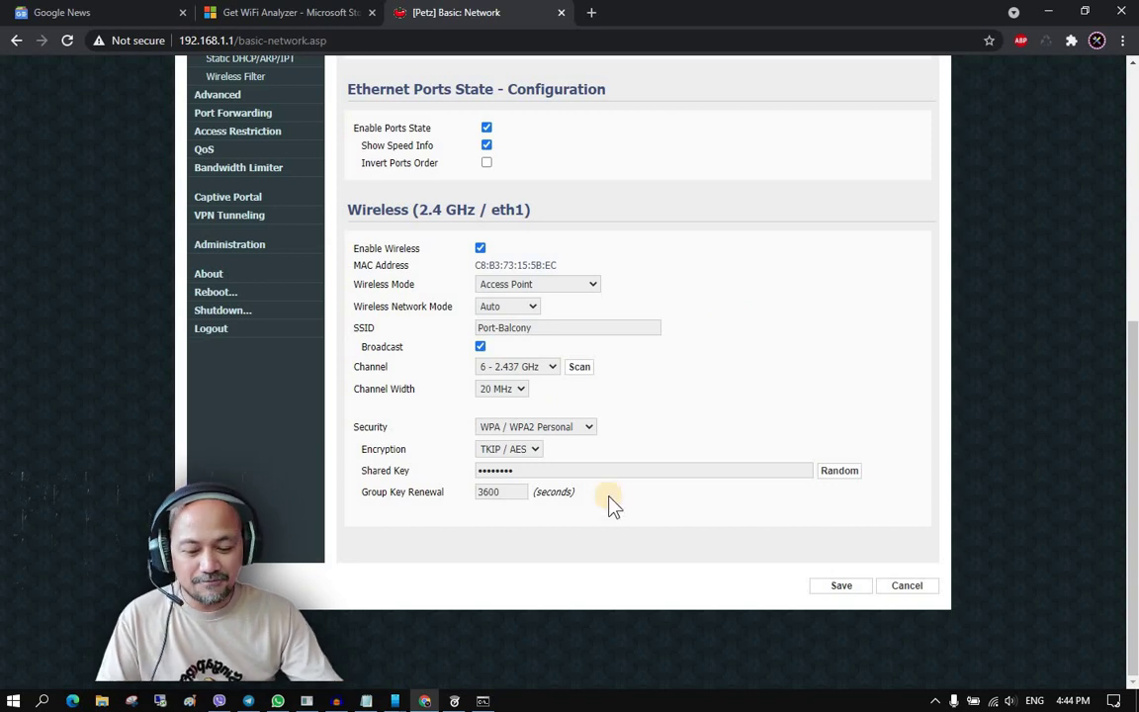
Switch to the Command Prompt, clear the text selection and start a continuous ping of the router with ping 192.168.1.1 -t.
{"action": "left_click", "coordinate": [478, 701]}
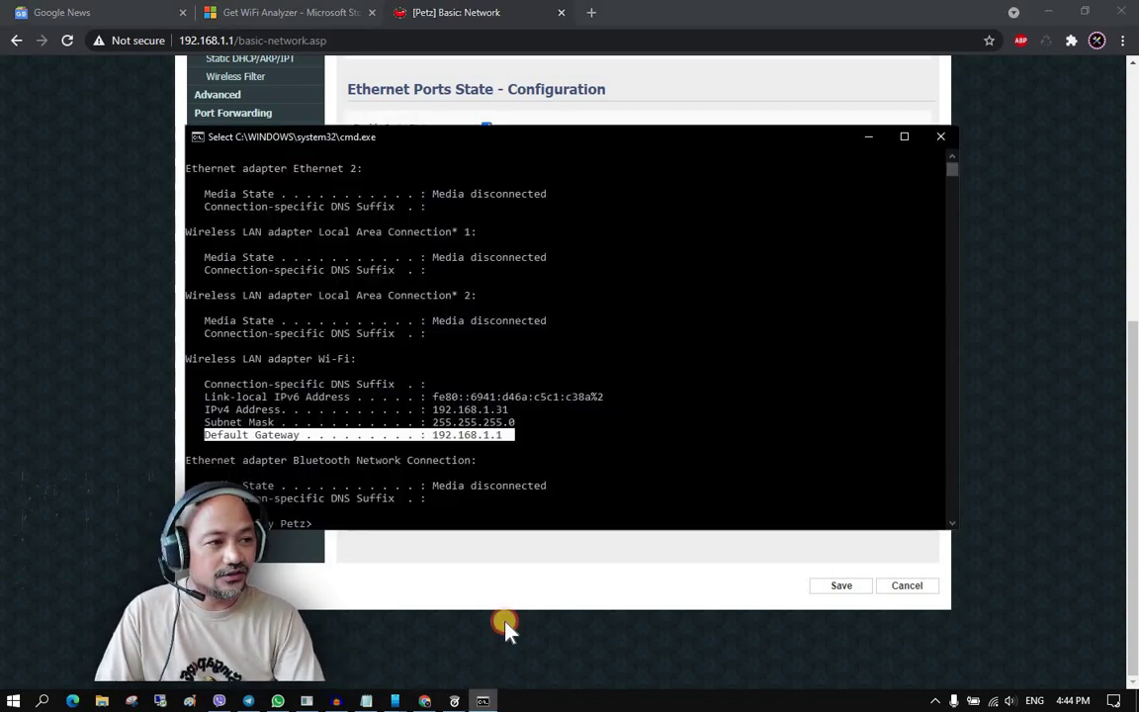
{"action": "left_click", "coordinate": [653, 425]}
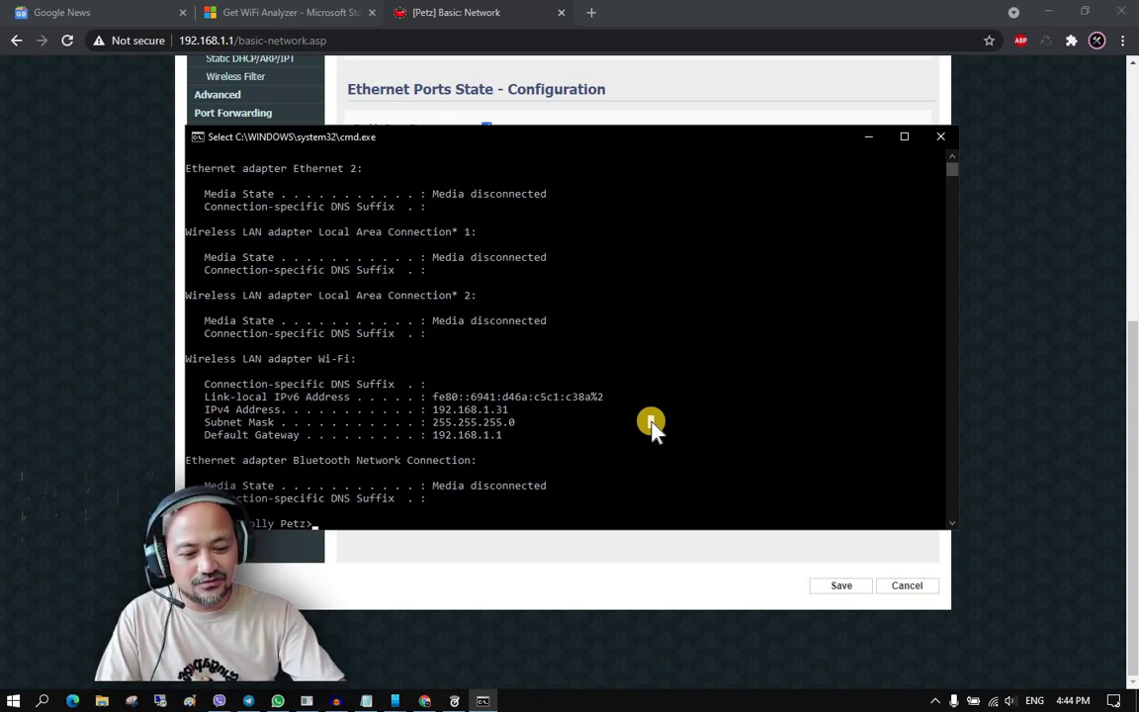
{"action": "type", "text": "ping"}
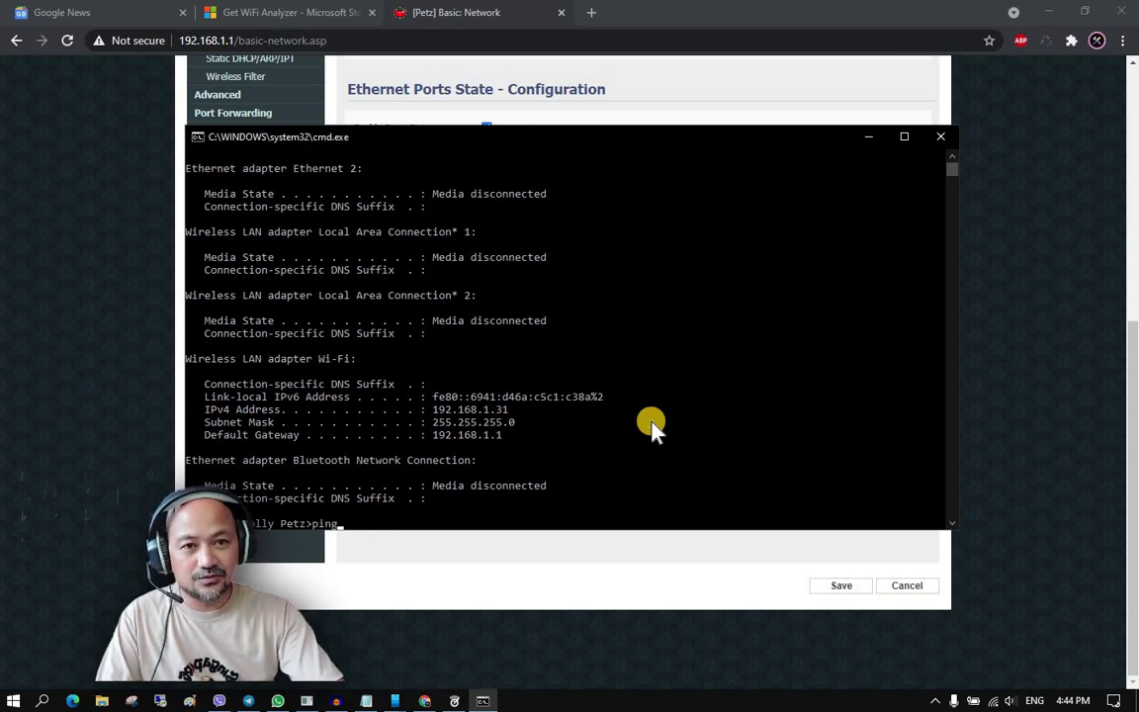
{"action": "type", "text": " 192.168.1."}
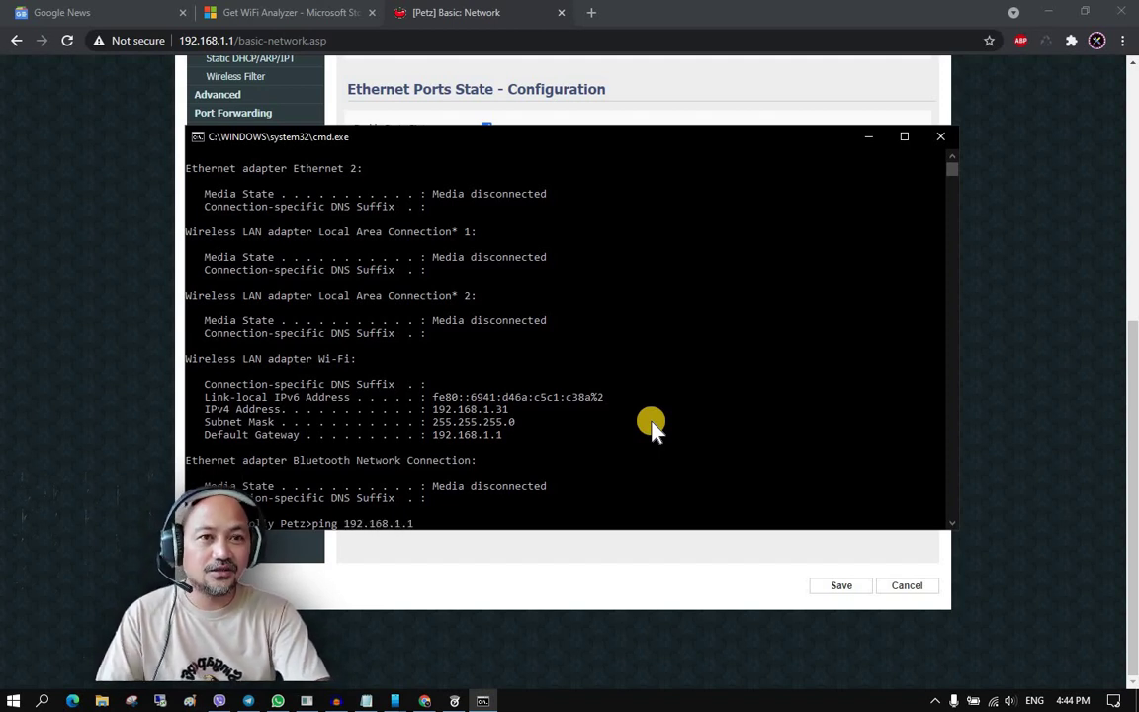
{"action": "type", "text": "1 -t"}
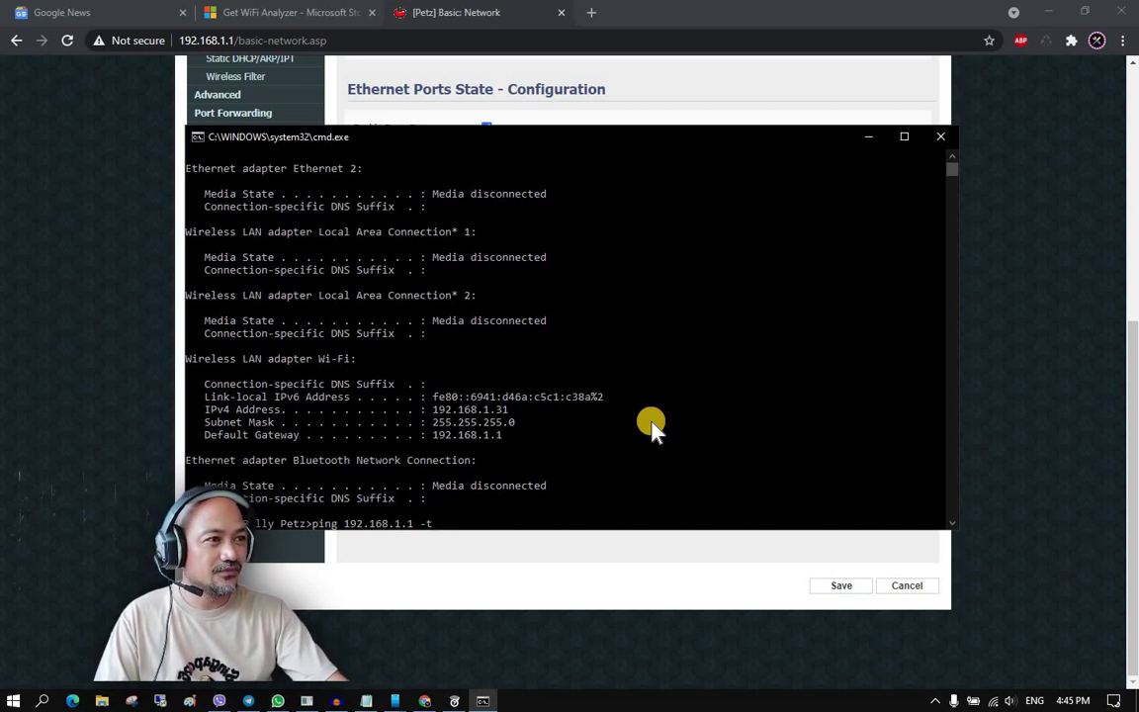
{"action": "key", "text": "Return"}
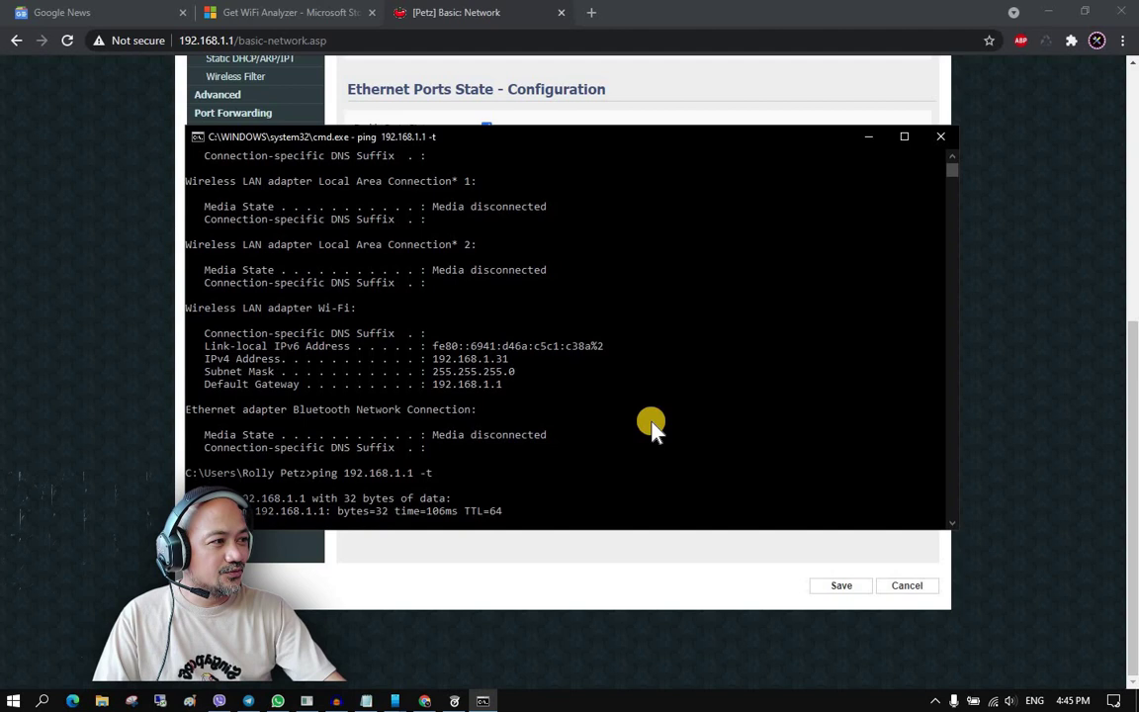
Narrow the Command Prompt window and move it aside so the router's wireless settings stay readable while the ping runs.
{"action": "left_click_drag", "start_coordinate": [512, 148], "coordinate": [547, 131]}
{"action": "left_click_drag", "start_coordinate": [1002, 322], "coordinate": [671, 334]}
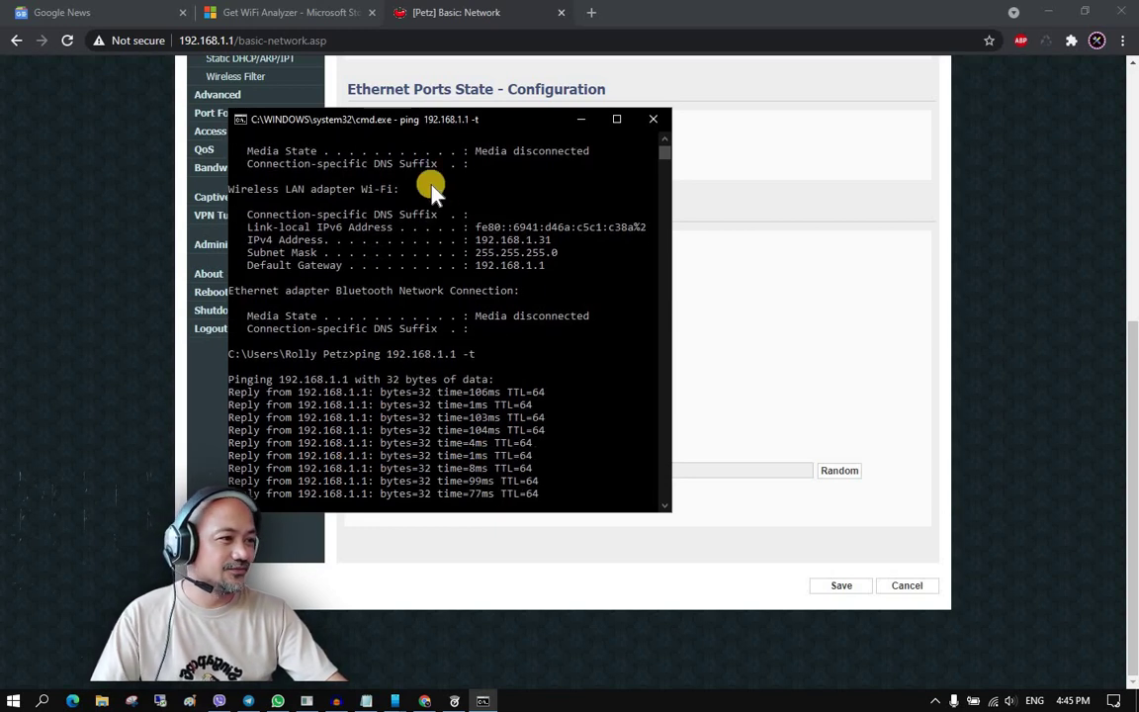
{"action": "left_click_drag", "start_coordinate": [430, 128], "coordinate": [892, 120]}
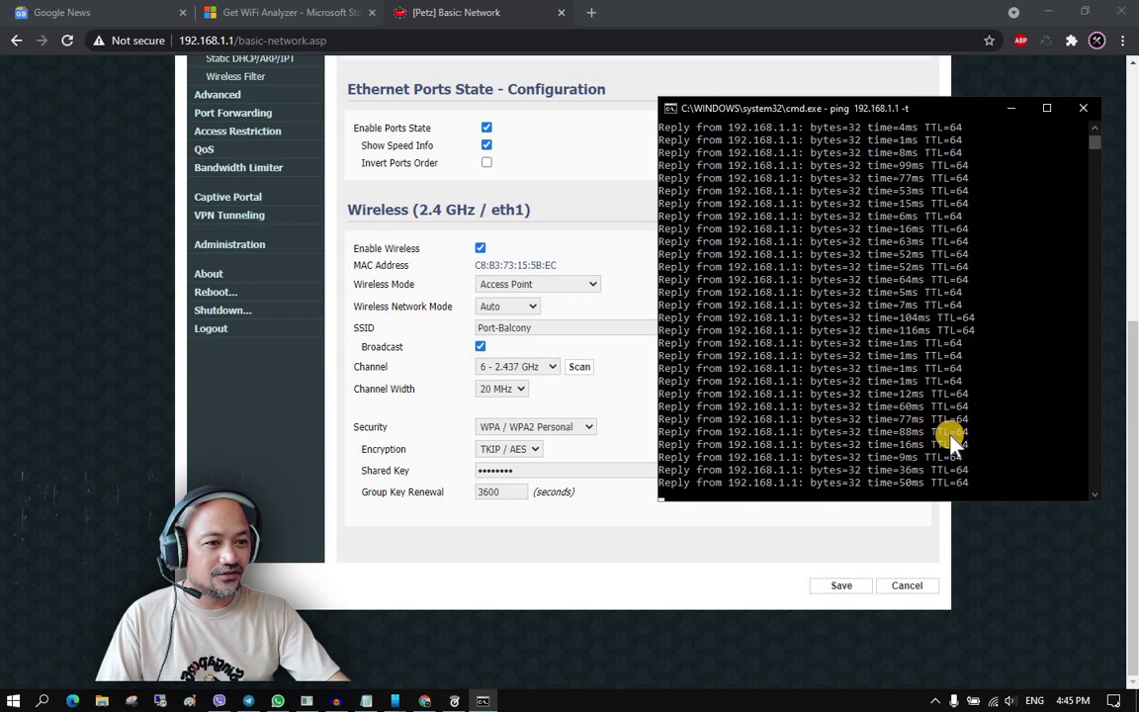
Recheck the 2.4 GHz channel graph and recommendation in WiFi Analyzer, then minimize it to return to the router settings.
{"action": "left_click", "coordinate": [644, 542]}
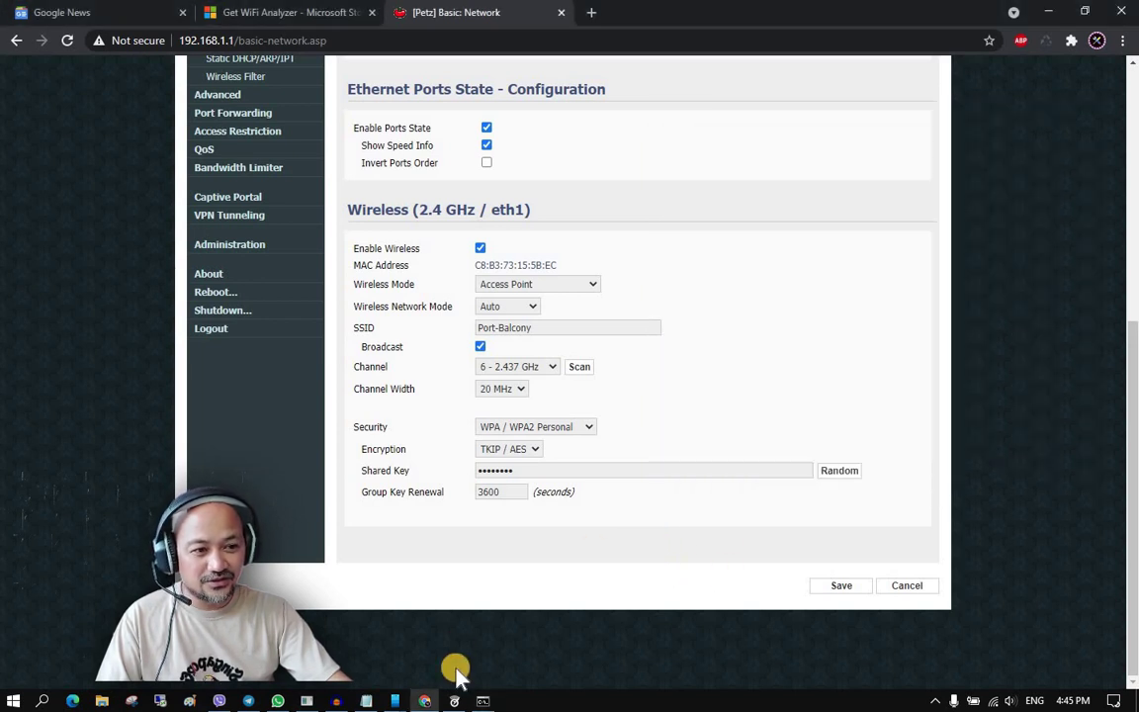
{"action": "left_click", "coordinate": [455, 700]}
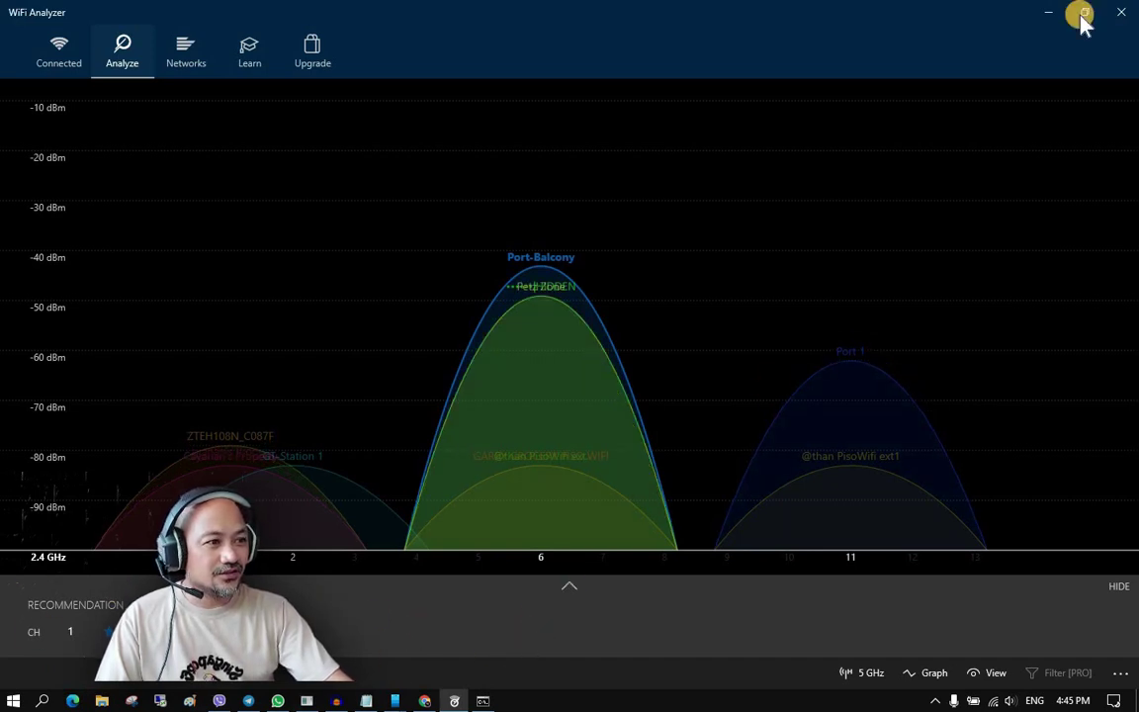
{"action": "left_click", "coordinate": [1046, 16]}
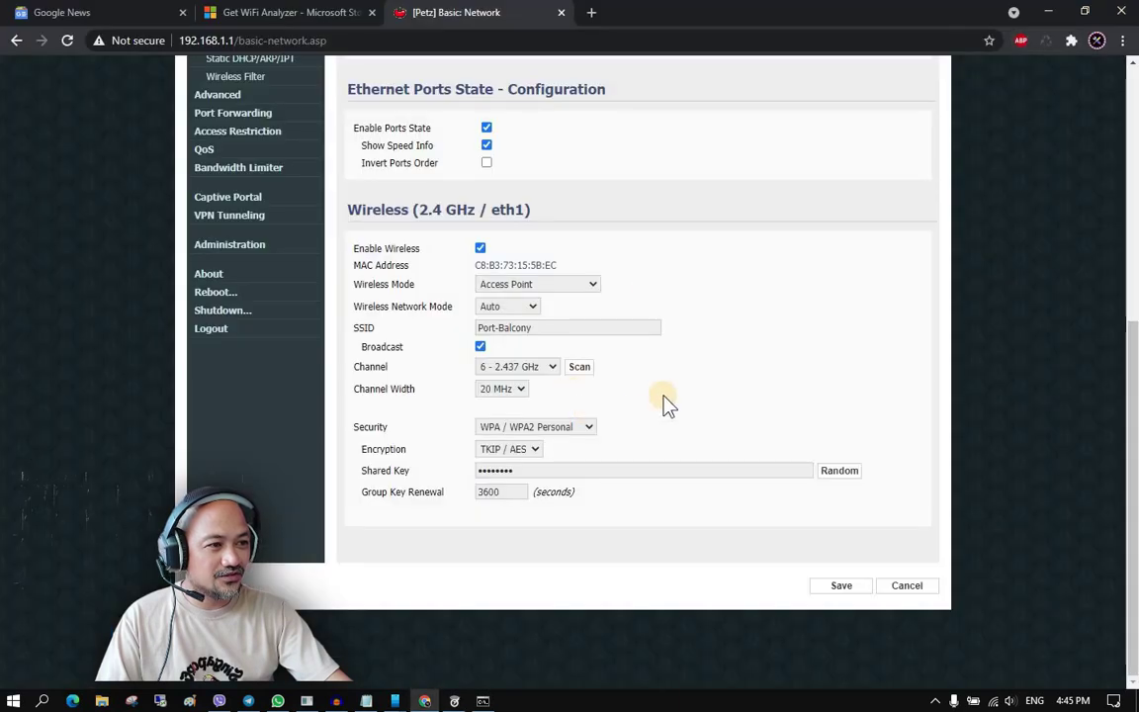
Set the 2.4 GHz wireless channel to 1 - 2.412 GHz and save the router settings.
{"action": "left_click", "coordinate": [539, 374]}
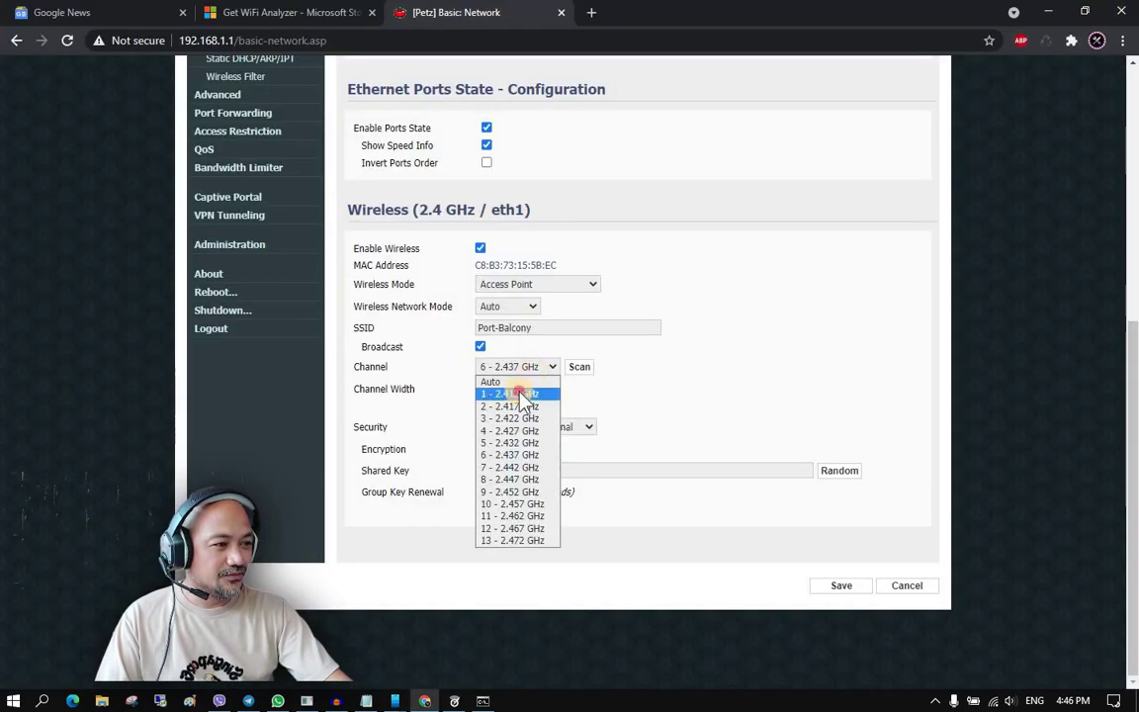
{"action": "left_click", "coordinate": [524, 392]}
{"action": "left_click", "coordinate": [687, 400]}
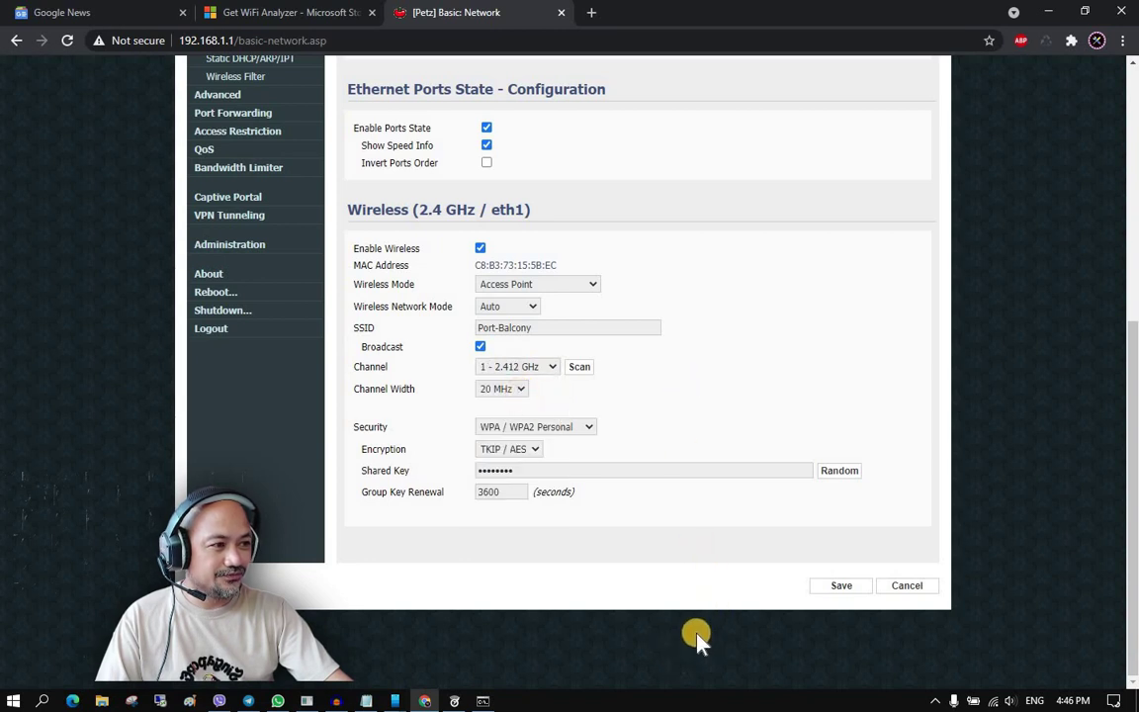
{"action": "left_click", "coordinate": [840, 587]}
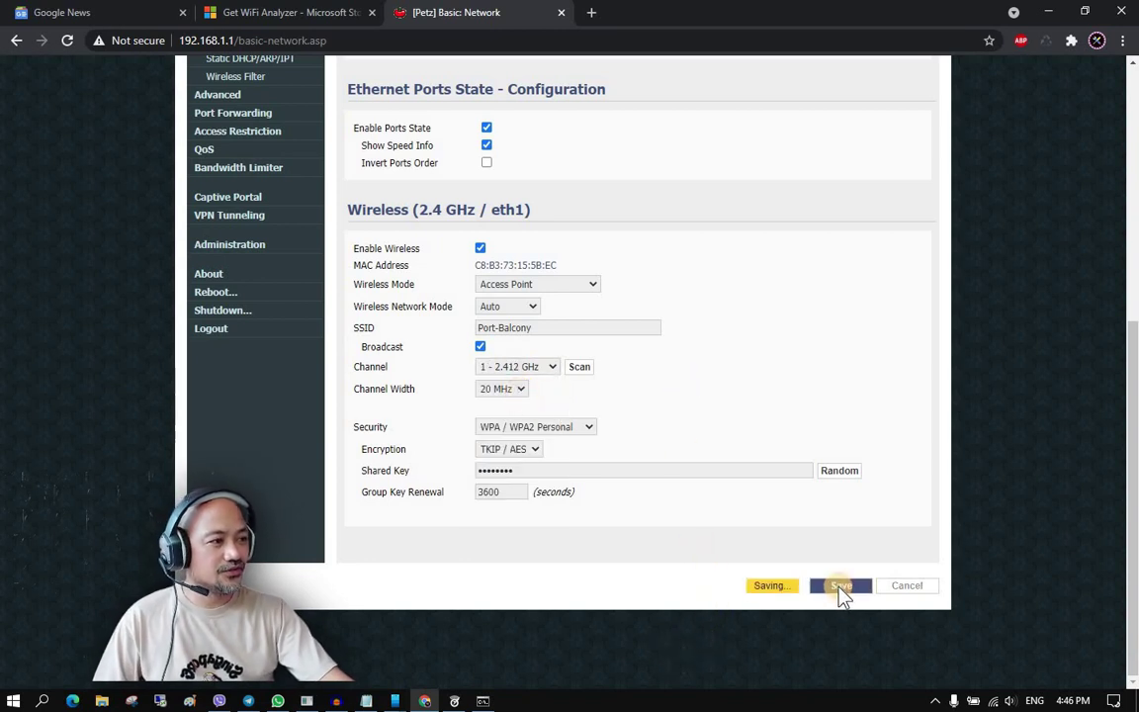
Check the running ping in the Command Prompt, reconnect to the Port-Balcony Wi-Fi network and return to the ping window.
{"action": "left_click", "coordinate": [482, 701]}
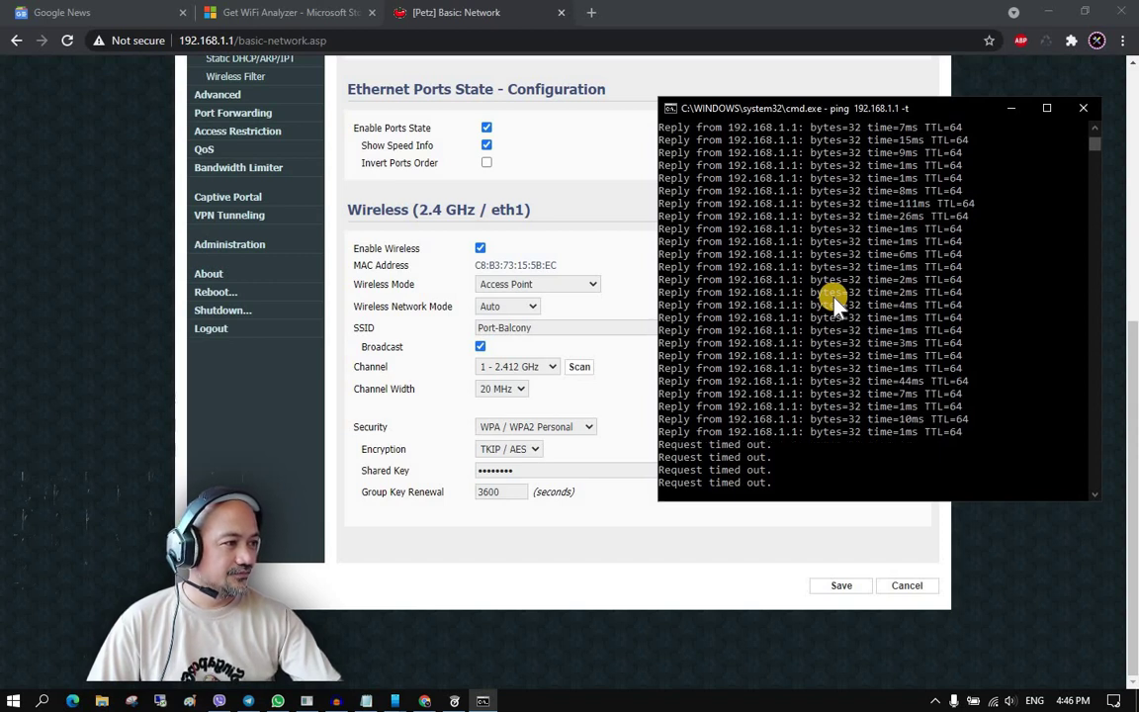
{"action": "left_click", "coordinate": [1001, 699]}
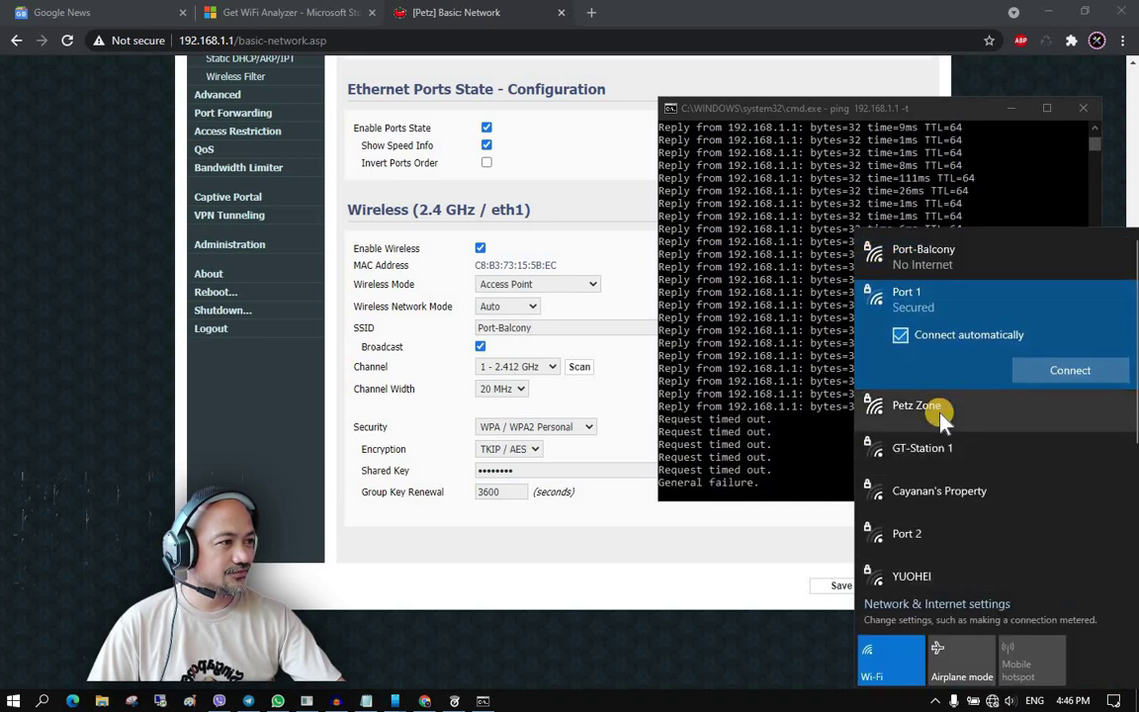
{"action": "left_click", "coordinate": [927, 259]}
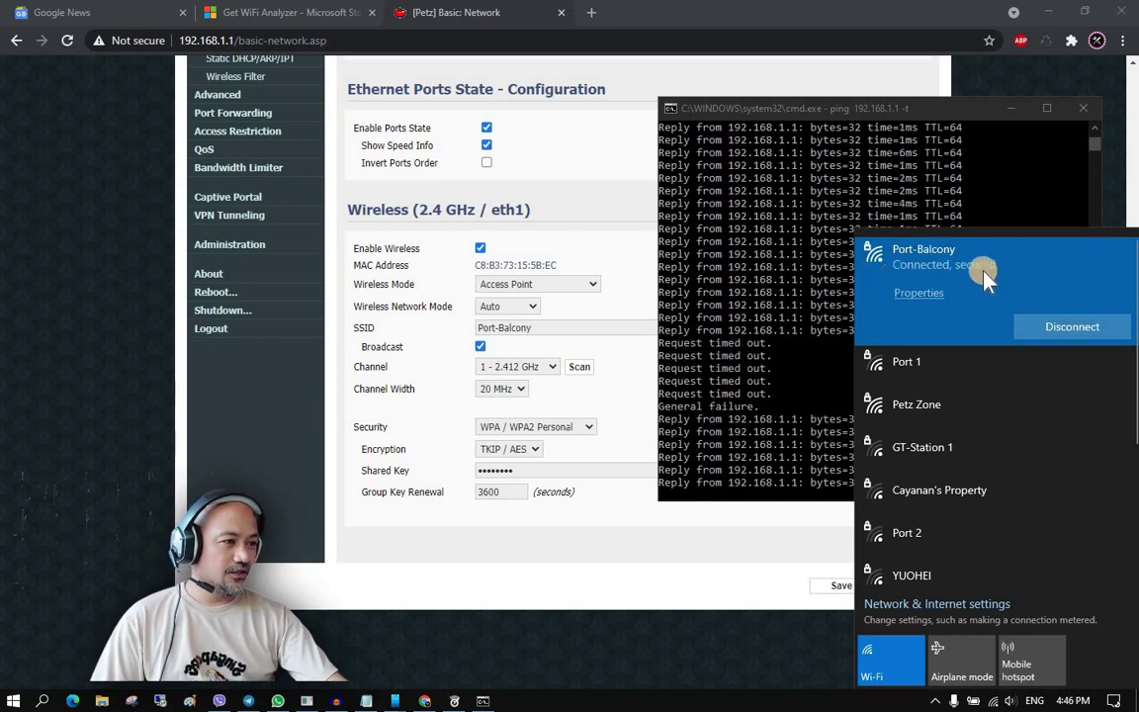
{"action": "left_click", "coordinate": [848, 472]}
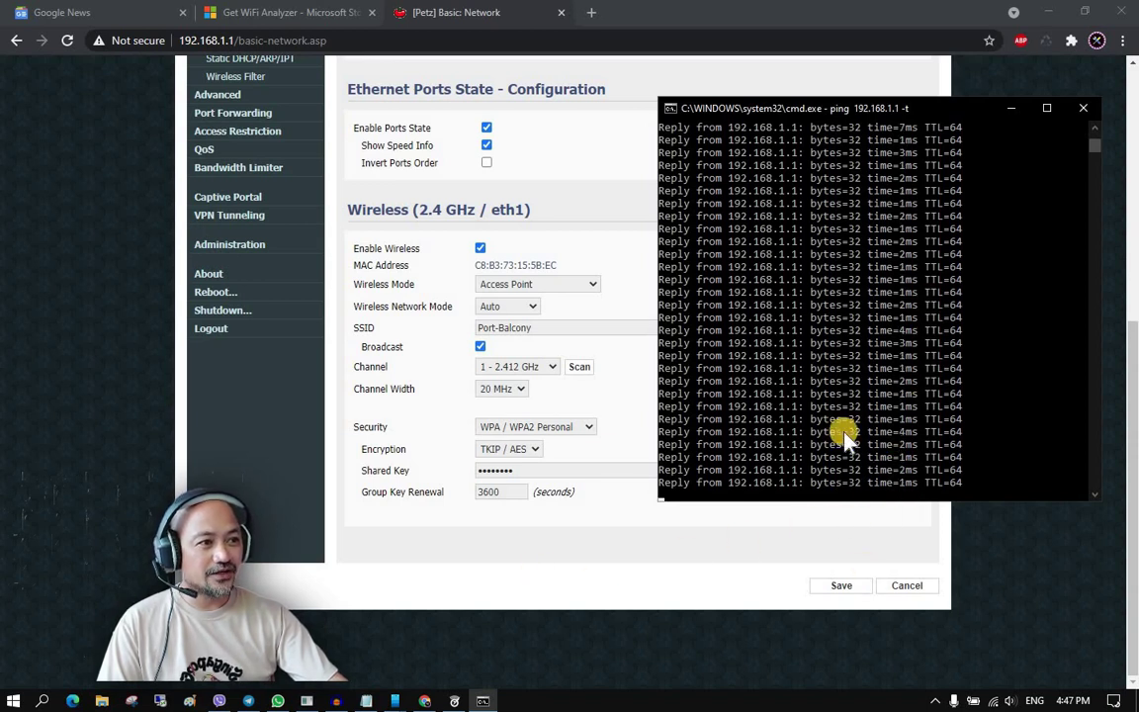
Switch to WiFi Analyzer and examine the 2.4 GHz channel graph, the available networks and the connected network's details.
{"action": "left_click", "coordinate": [501, 590]}
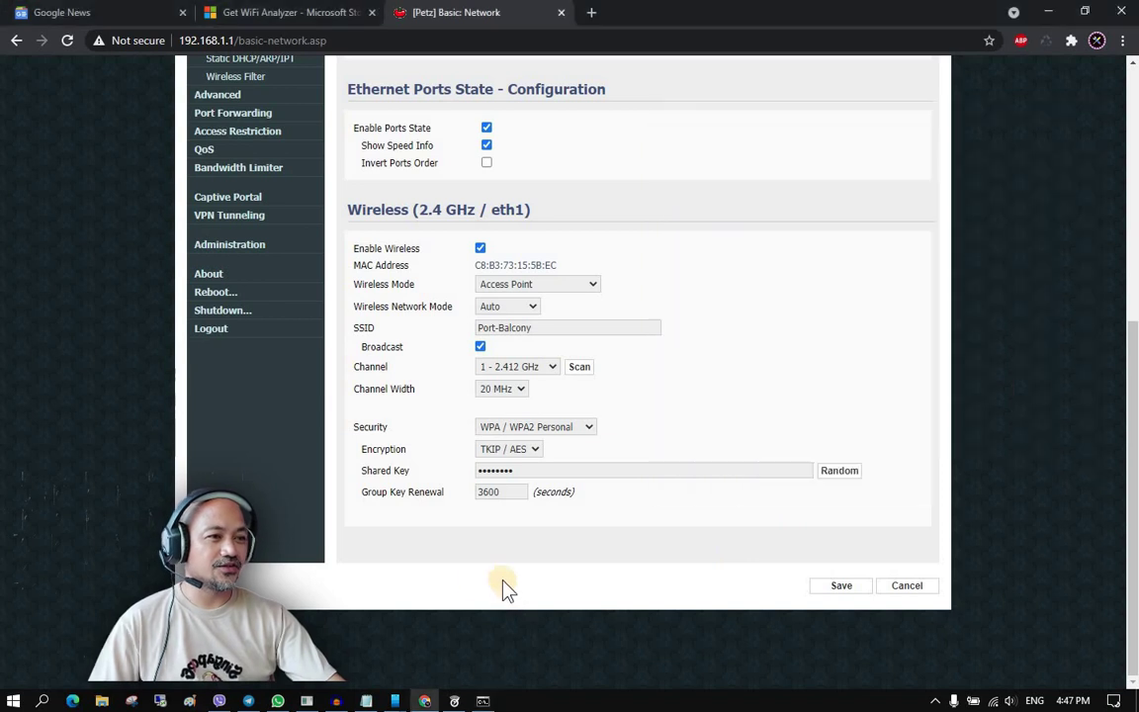
{"action": "left_click", "coordinate": [453, 701]}
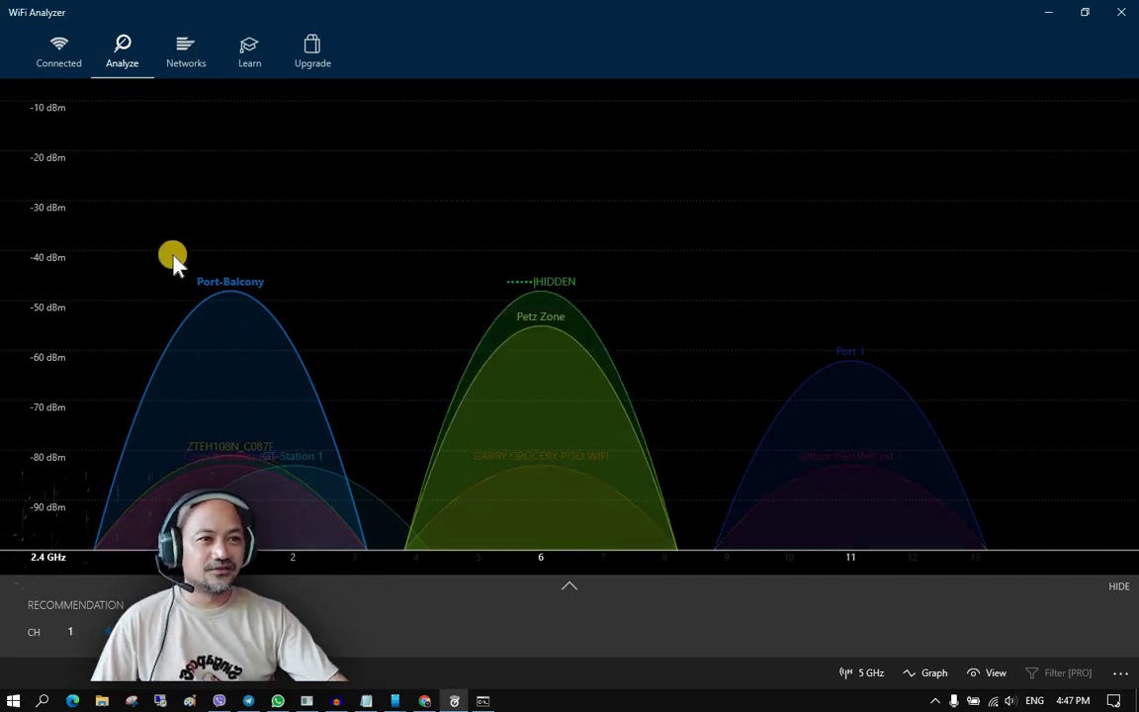
{"action": "left_click", "coordinate": [55, 47]}
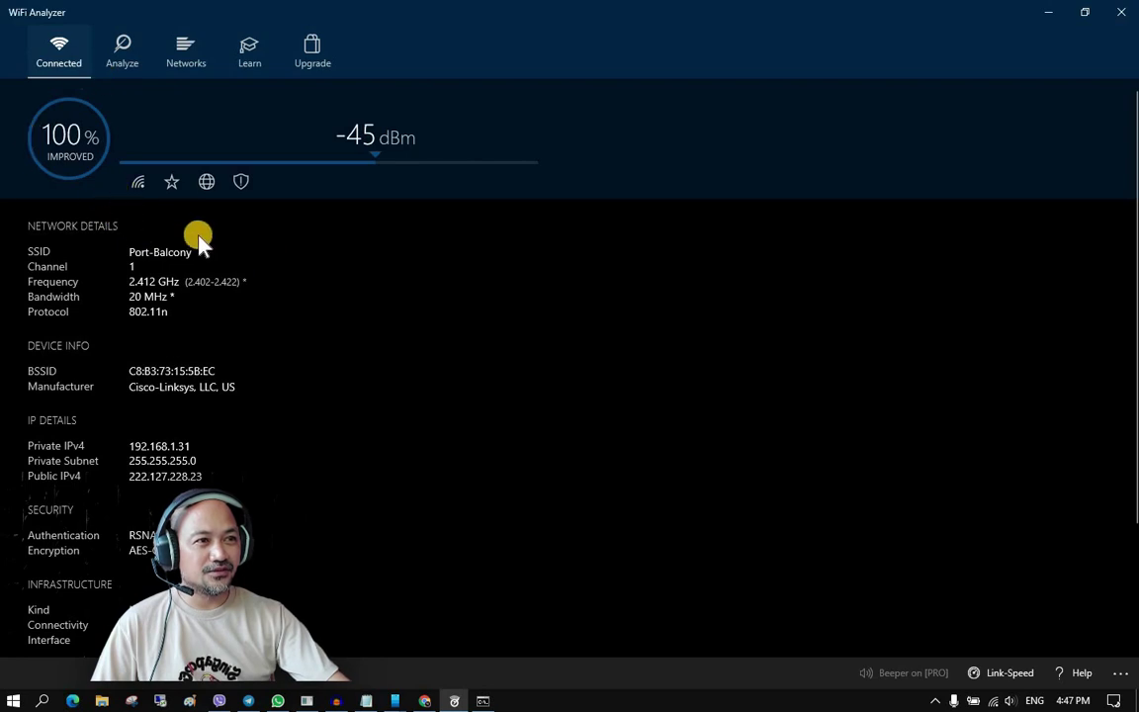
{"action": "left_click", "coordinate": [125, 57]}
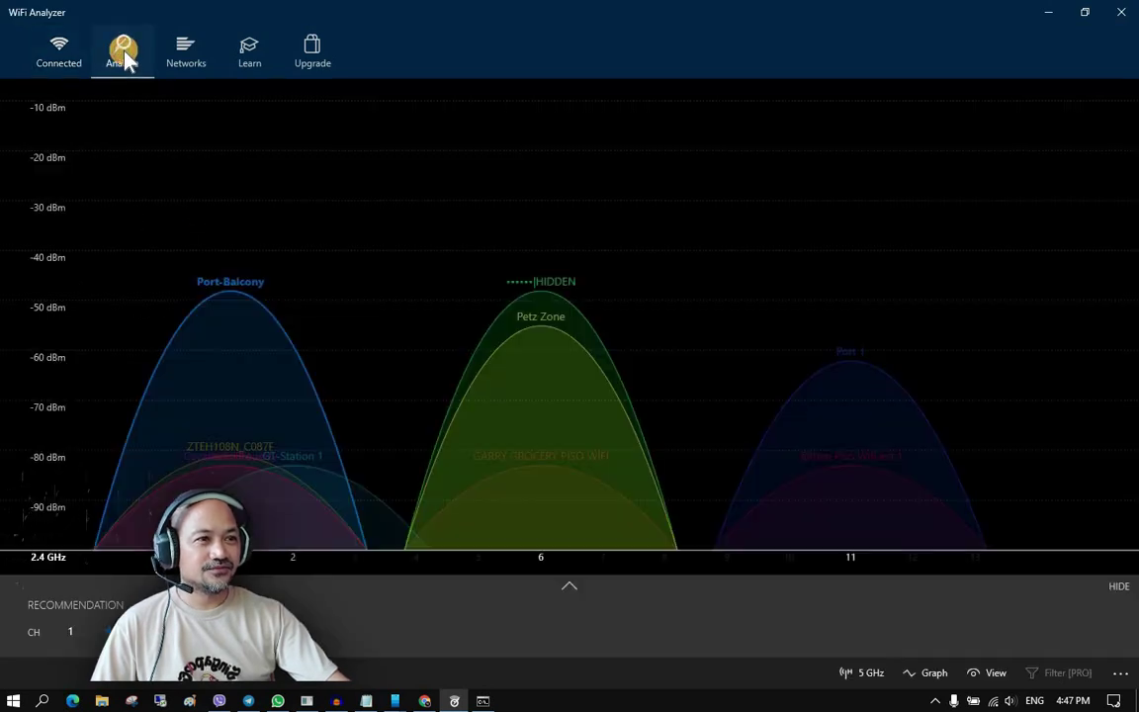
{"action": "left_click", "coordinate": [185, 50]}
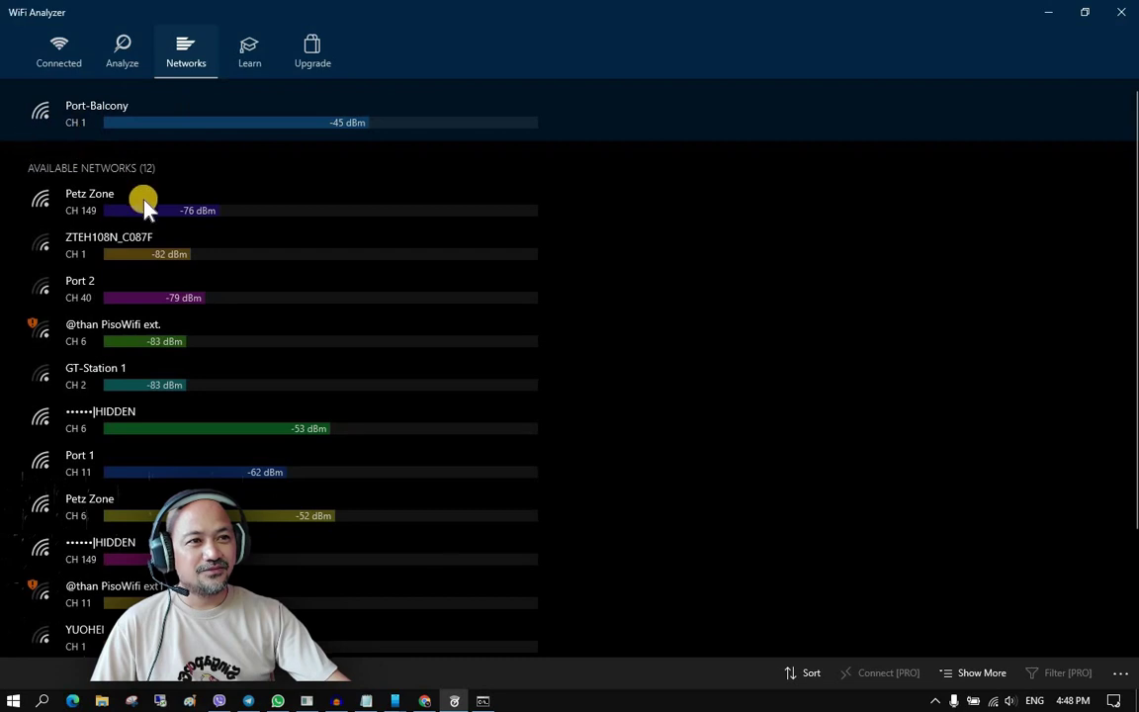
{"action": "left_click", "coordinate": [60, 58]}
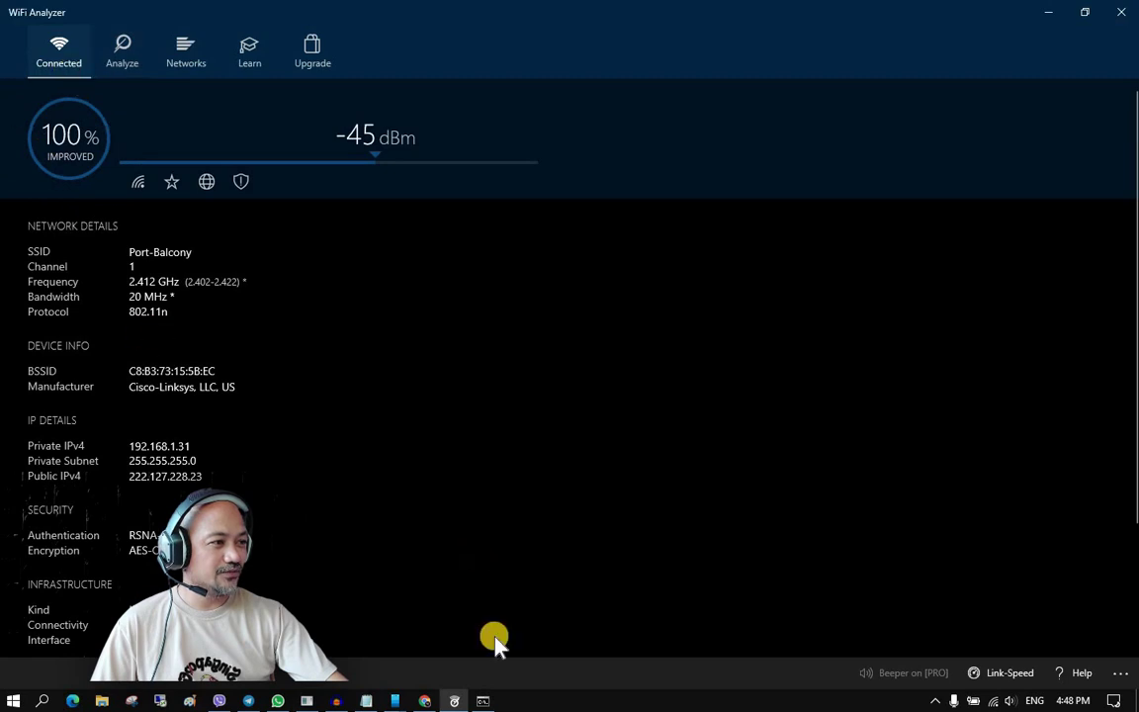
Check the ping response times in the Command Prompt, then minimize WiFi Analyzer to return to the router settings.
{"action": "left_click", "coordinate": [482, 700]}
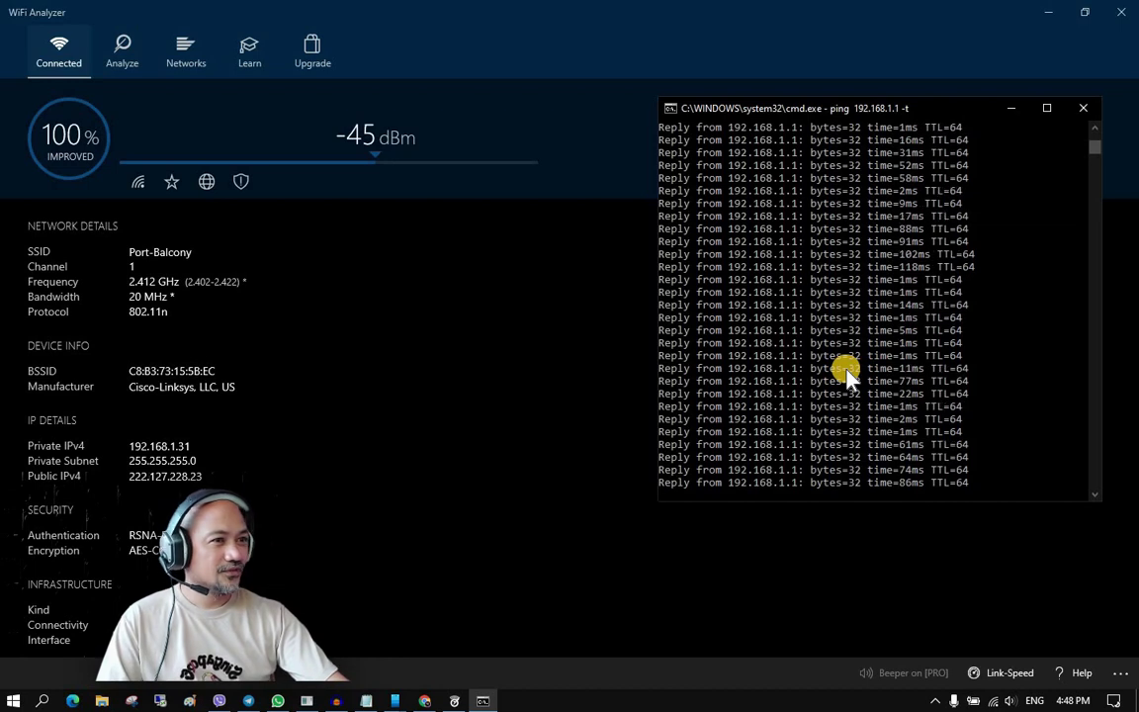
{"action": "left_click", "coordinate": [623, 376]}
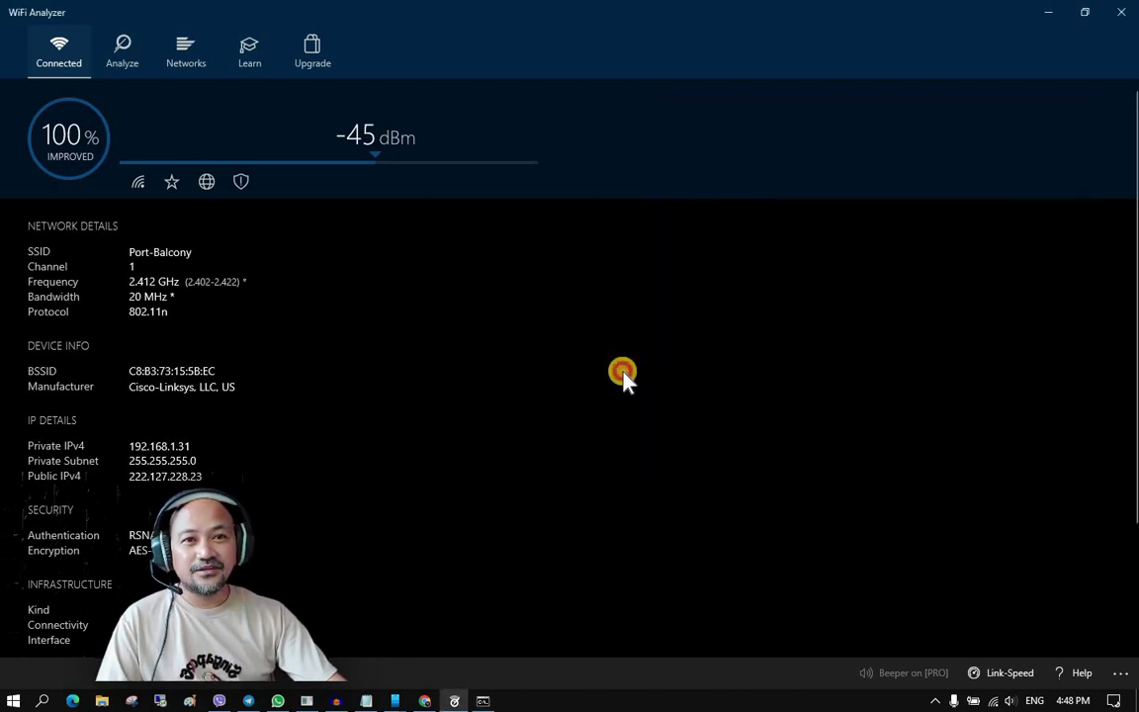
{"action": "left_click", "coordinate": [1047, 12]}
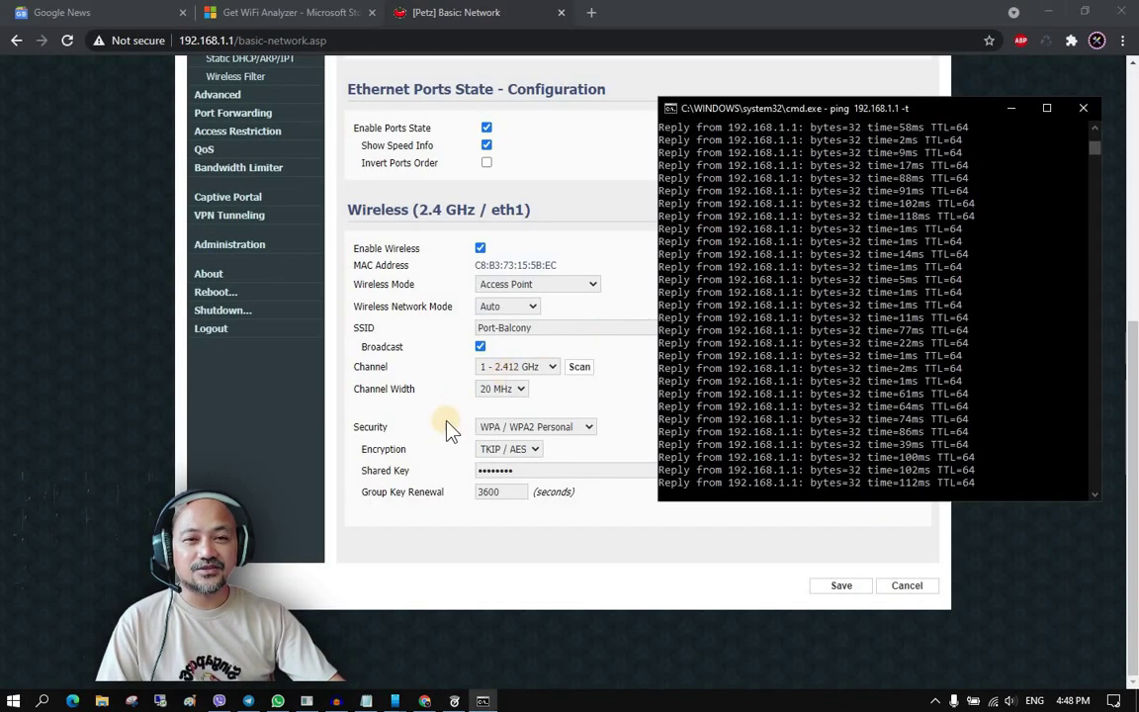
Run an internet speed test on fast.com in a new browser tab, then recheck the ping in the Command Prompt.
{"action": "left_click", "coordinate": [570, 559]}
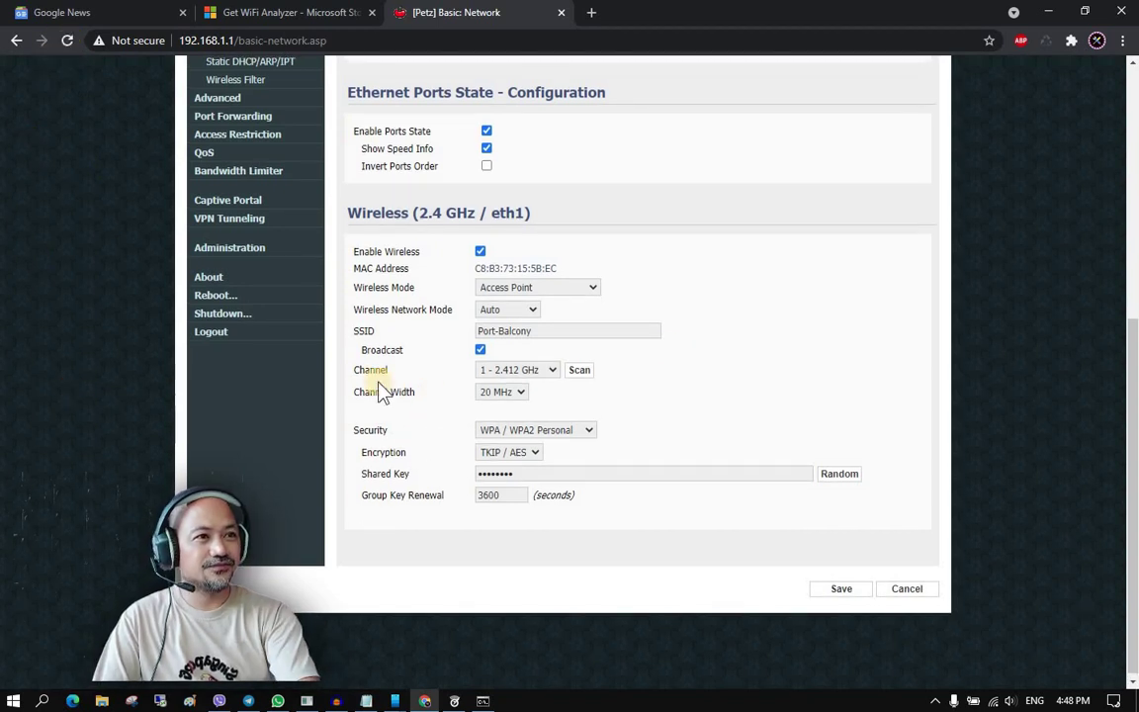
{"action": "left_click", "coordinate": [591, 12]}
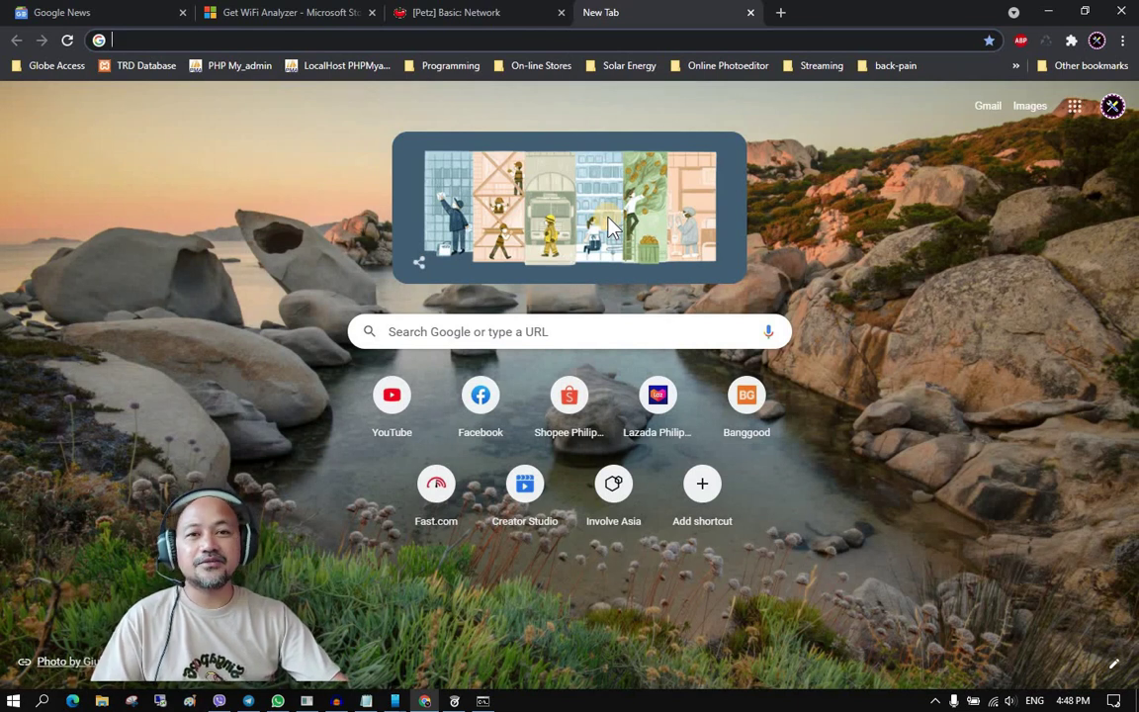
{"action": "type", "text": "fast"}
{"action": "key", "text": "Return"}
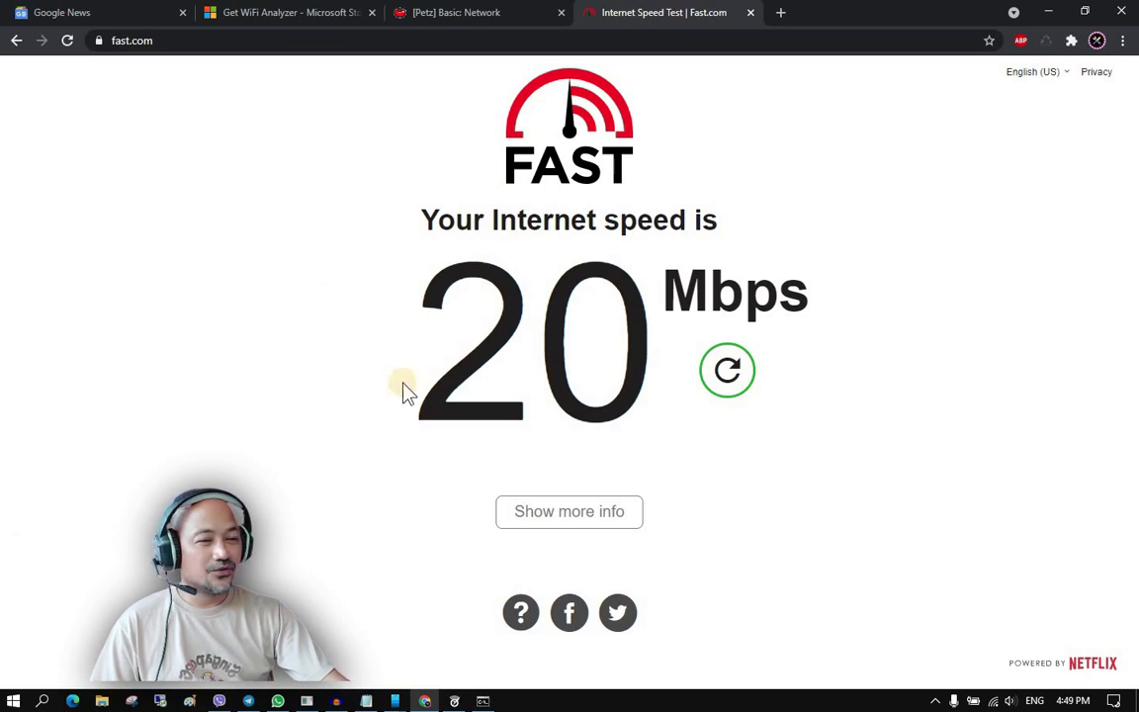
{"action": "left_click", "coordinate": [480, 701]}
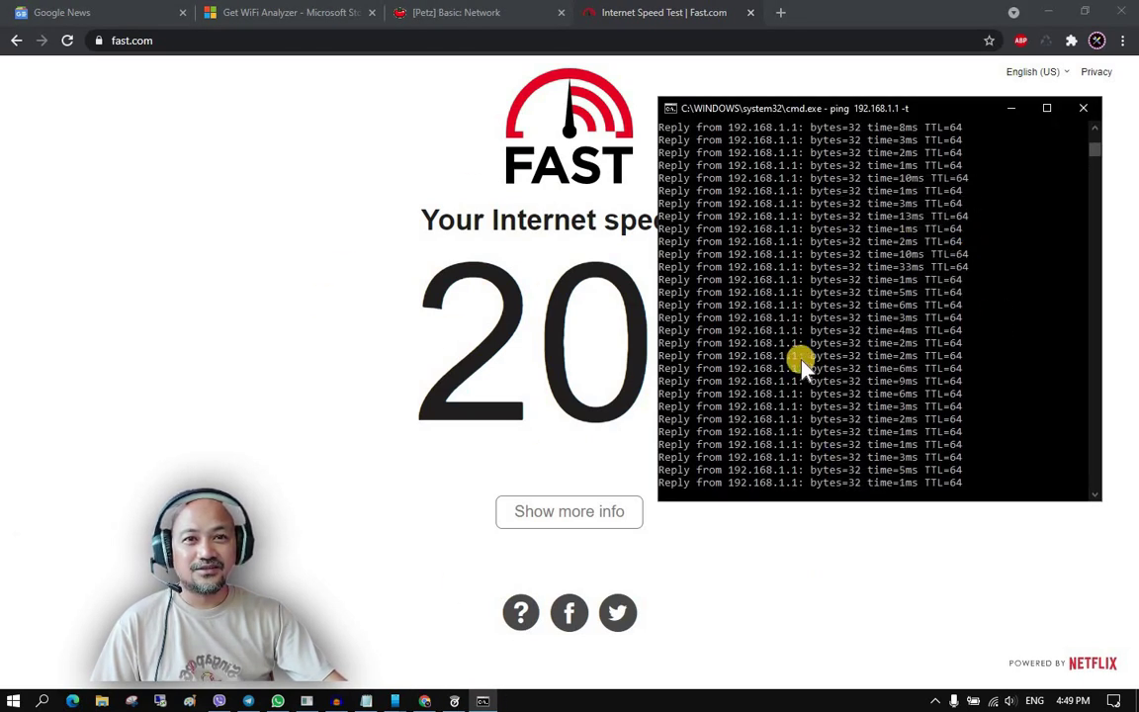